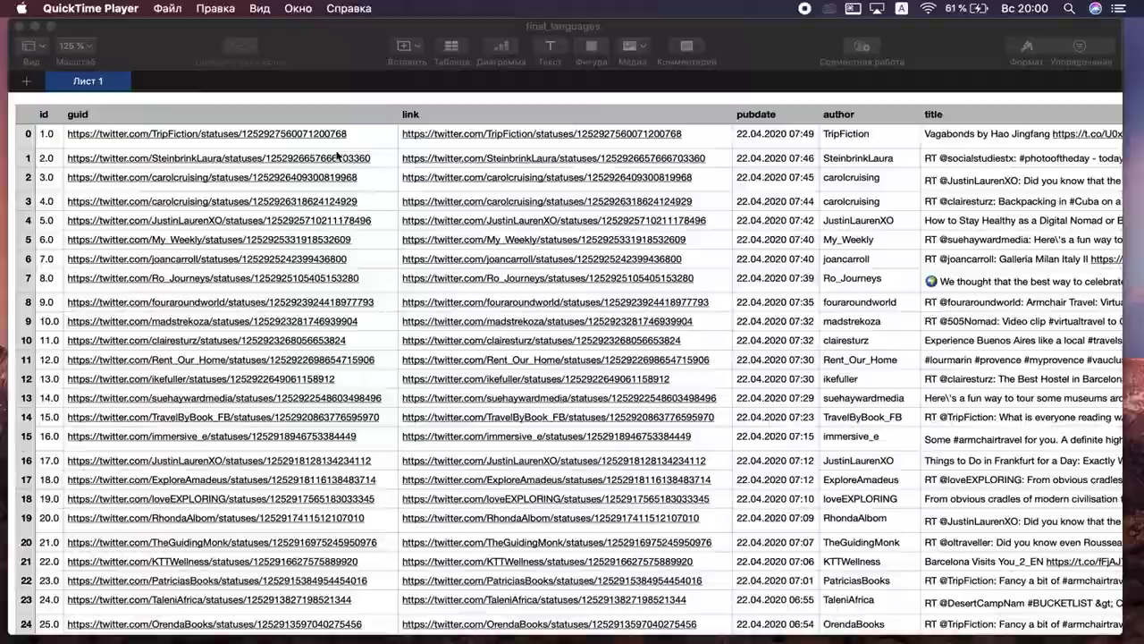
{"action": "scroll", "coordinate": [387, 133], "scroll_direction": "right", "scroll_amount": 3}
{"action": "scroll", "coordinate": [387, 133], "scroll_direction": "right", "scroll_amount": 2}
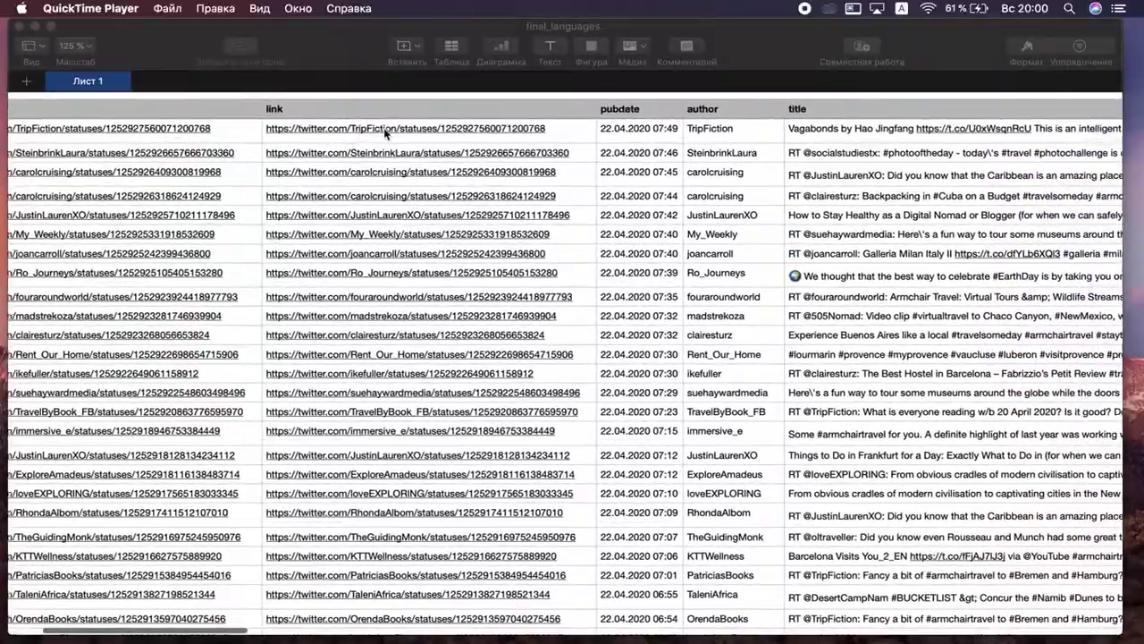
{"action": "scroll", "coordinate": [387, 133], "scroll_direction": "right", "scroll_amount": 2}
{"action": "scroll", "coordinate": [389, 133], "scroll_direction": "right", "scroll_amount": 2}
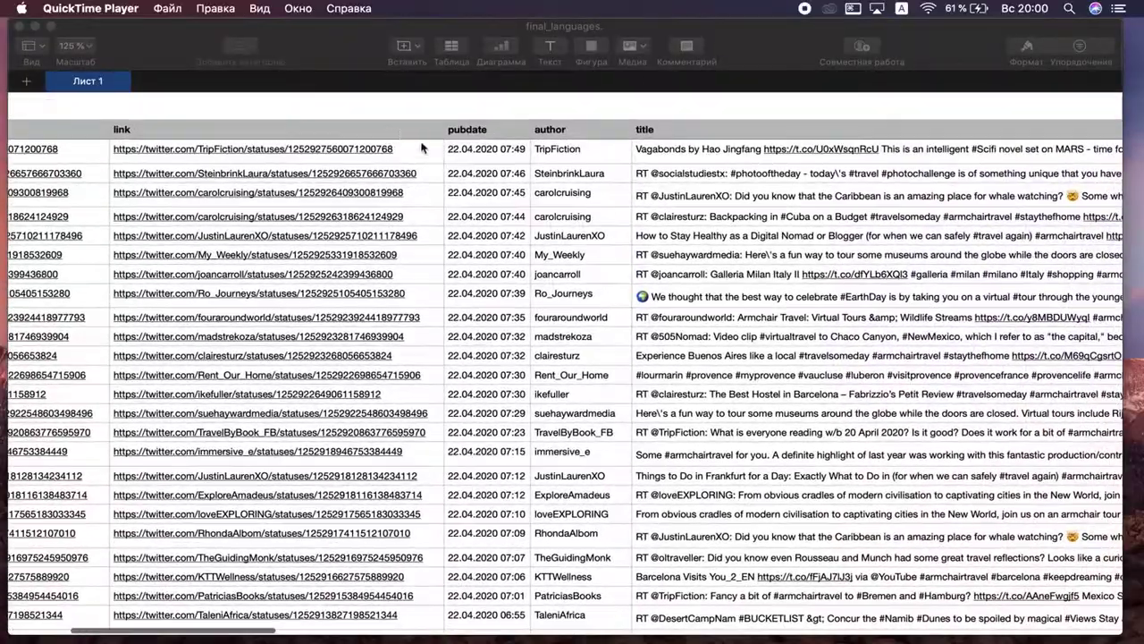
{"action": "scroll", "coordinate": [421, 149], "scroll_direction": "right", "scroll_amount": 3}
{"action": "scroll", "coordinate": [421, 149], "scroll_direction": "up", "scroll_amount": 1}
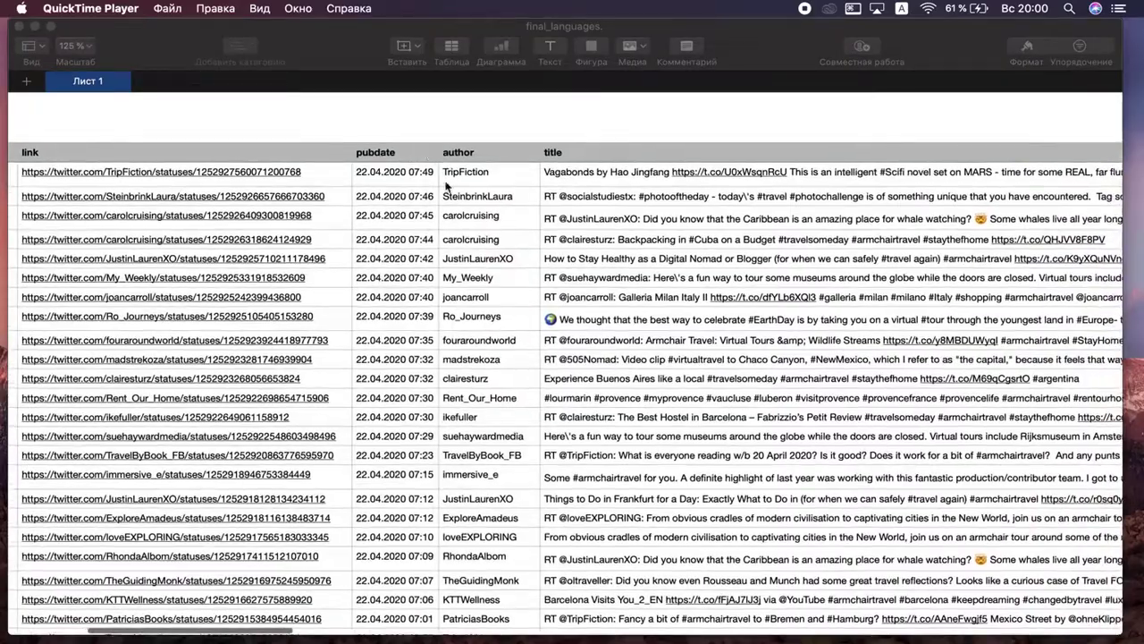
{"action": "scroll", "coordinate": [446, 185], "scroll_direction": "right", "scroll_amount": 2}
{"action": "scroll", "coordinate": [445, 185], "scroll_direction": "down", "scroll_amount": 1}
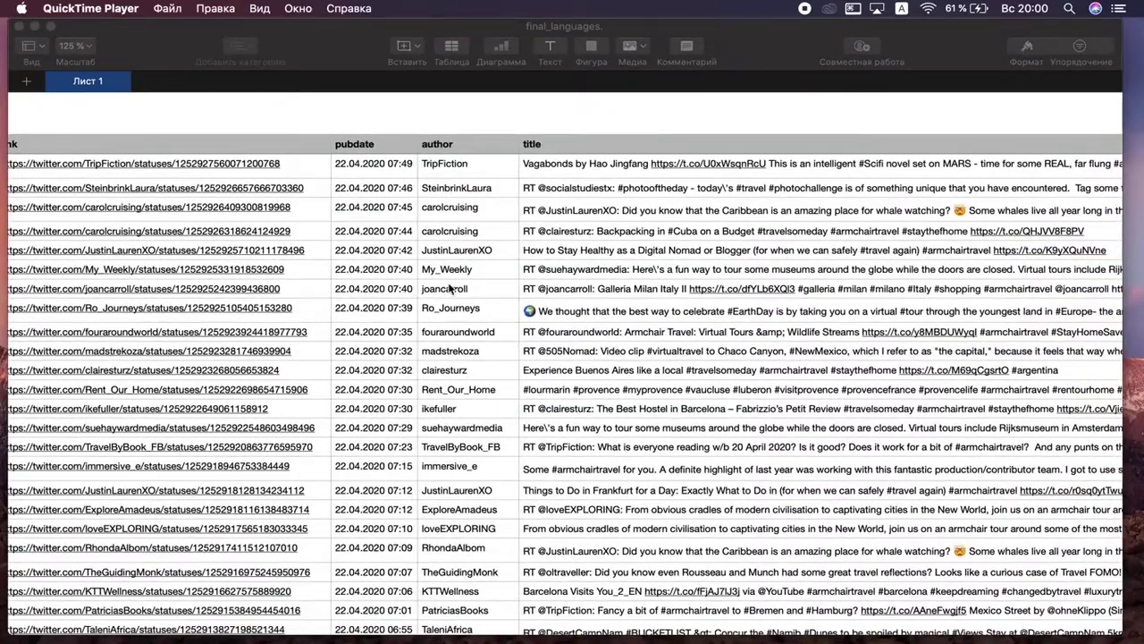
{"action": "scroll", "coordinate": [447, 288], "scroll_direction": "right", "scroll_amount": 1}
{"action": "scroll", "coordinate": [450, 288], "scroll_direction": "right", "scroll_amount": 3}
{"action": "scroll", "coordinate": [450, 288], "scroll_direction": "right", "scroll_amount": 2}
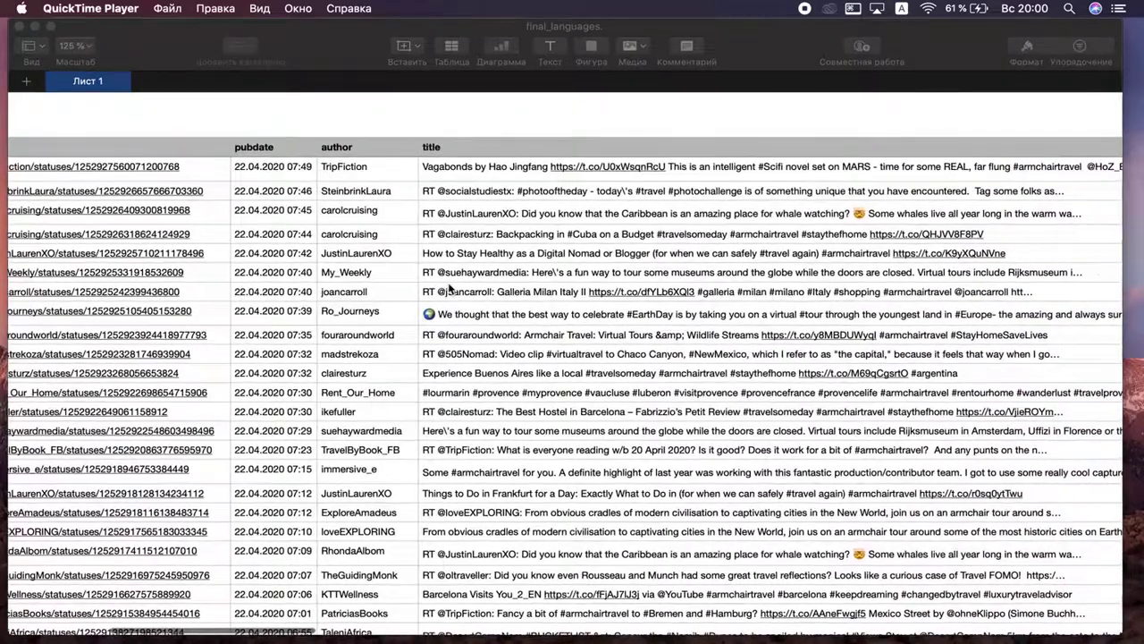
{"action": "scroll", "coordinate": [450, 288], "scroll_direction": "right", "scroll_amount": 1}
{"action": "scroll", "coordinate": [442, 295], "scroll_direction": "right", "scroll_amount": 2}
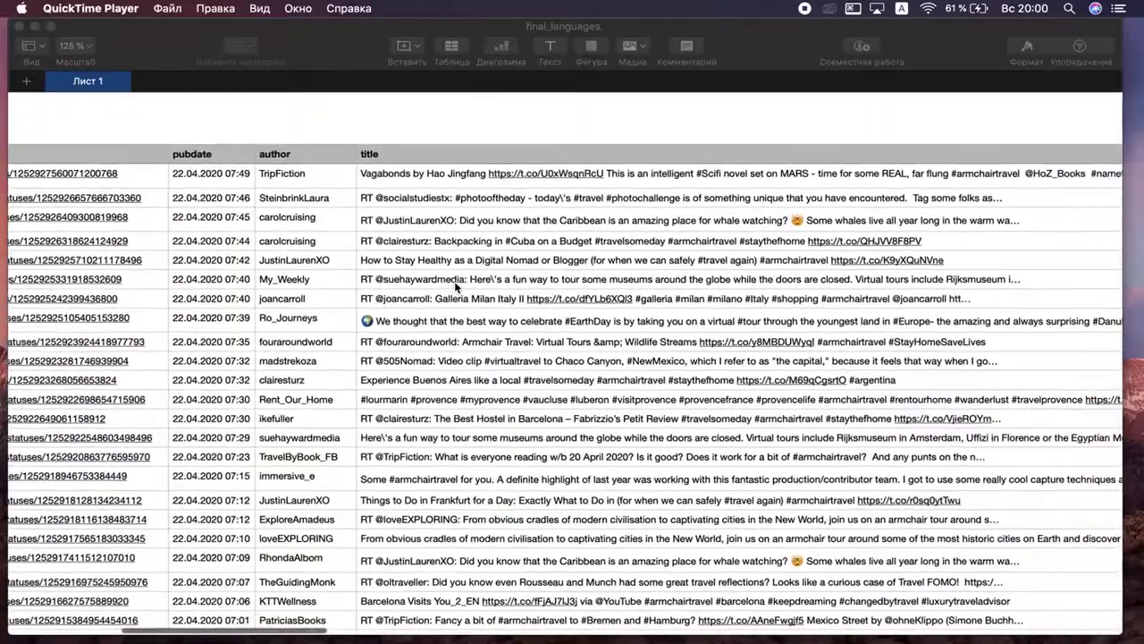
{"action": "scroll", "coordinate": [429, 304], "scroll_direction": "right", "scroll_amount": 1}
{"action": "scroll", "coordinate": [419, 314], "scroll_direction": "up", "scroll_amount": 1}
{"action": "scroll", "coordinate": [420, 314], "scroll_direction": "right", "scroll_amount": 4}
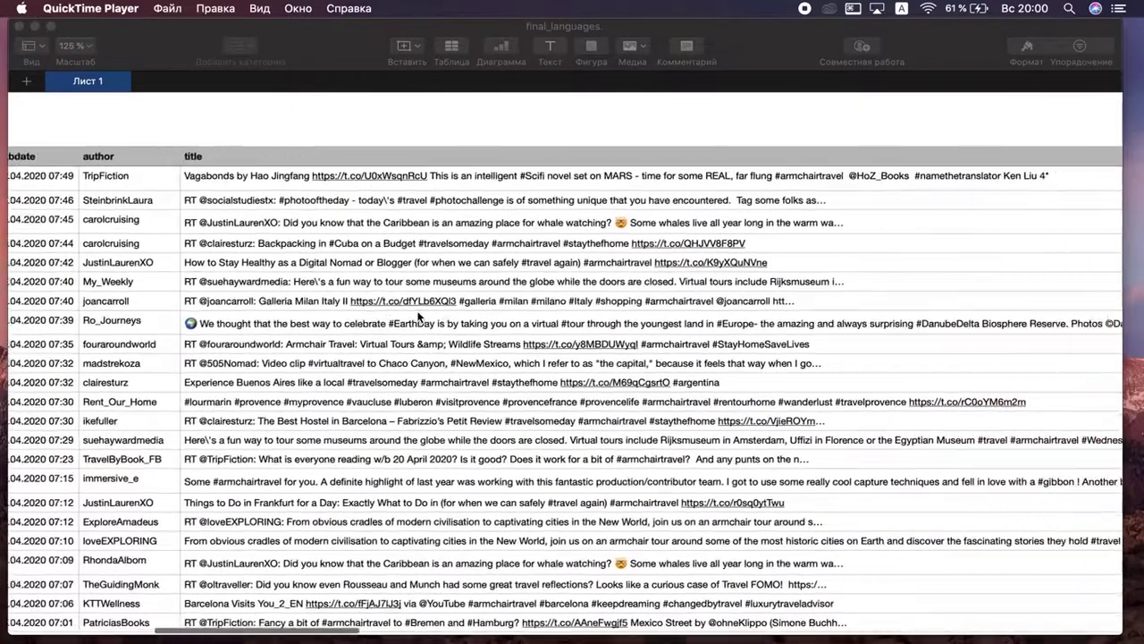
{"action": "scroll", "coordinate": [420, 315], "scroll_direction": "right", "scroll_amount": 10}
{"action": "scroll", "coordinate": [419, 315], "scroll_direction": "right", "scroll_amount": 6}
{"action": "scroll", "coordinate": [419, 315], "scroll_direction": "right", "scroll_amount": 1}
{"action": "scroll", "coordinate": [420, 315], "scroll_direction": "right", "scroll_amount": 5}
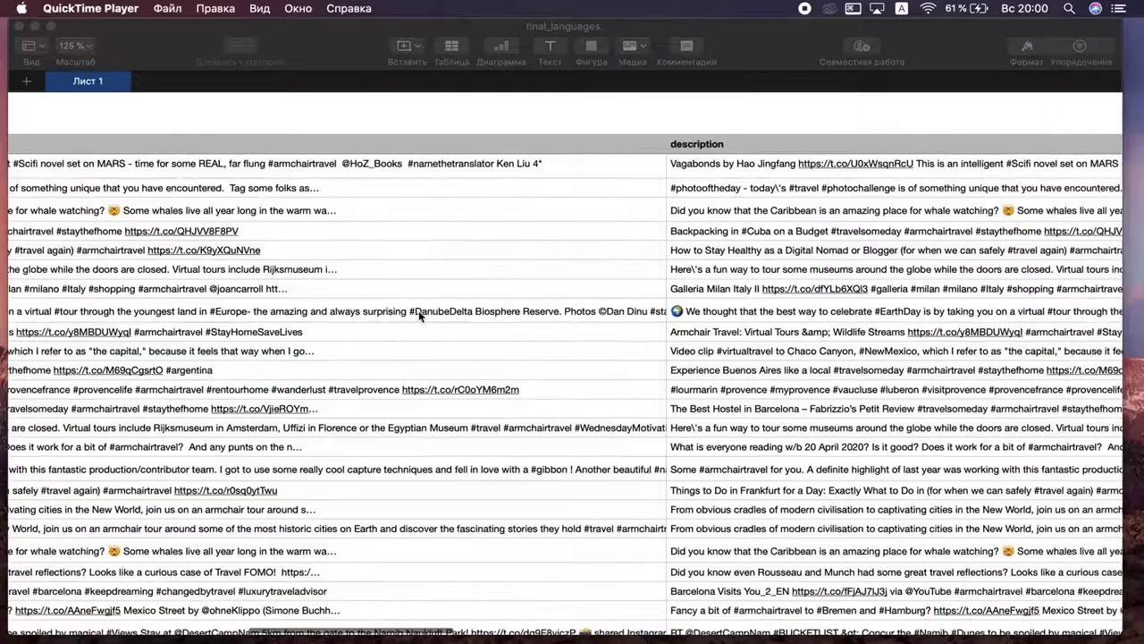
{"action": "scroll", "coordinate": [420, 315], "scroll_direction": "right", "scroll_amount": 5}
{"action": "scroll", "coordinate": [419, 315], "scroll_direction": "right", "scroll_amount": 5}
{"action": "scroll", "coordinate": [419, 315], "scroll_direction": "right", "scroll_amount": 3}
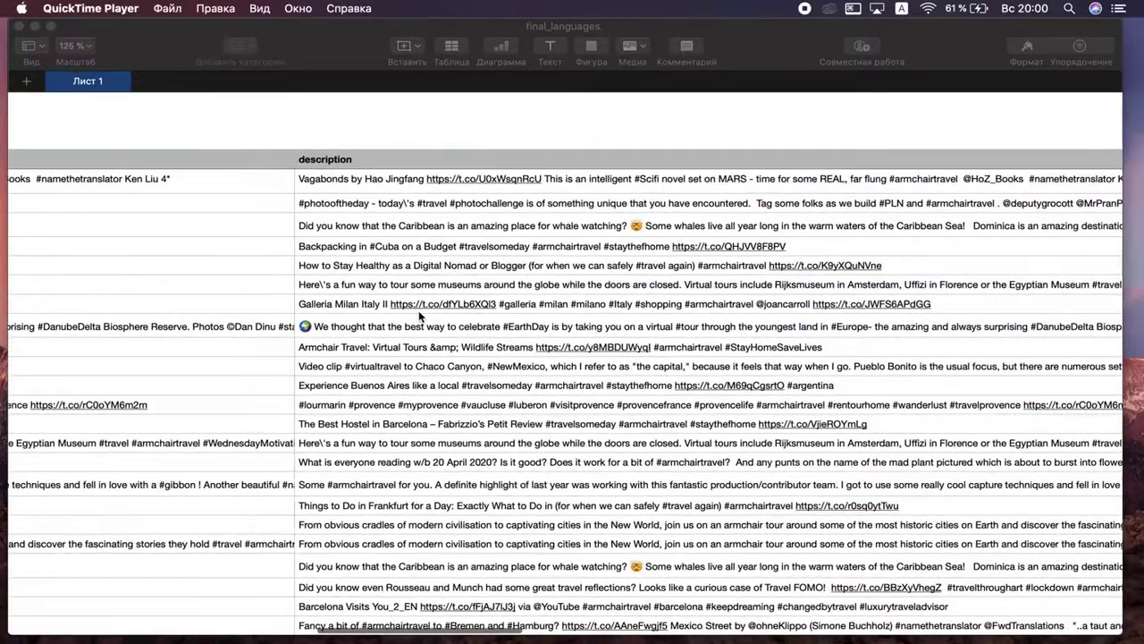
{"action": "scroll", "coordinate": [419, 315], "scroll_direction": "right", "scroll_amount": 5}
{"action": "scroll", "coordinate": [419, 315], "scroll_direction": "right", "scroll_amount": 1}
{"action": "scroll", "coordinate": [418, 310], "scroll_direction": "right", "scroll_amount": 2}
{"action": "scroll", "coordinate": [418, 311], "scroll_direction": "right", "scroll_amount": 9}
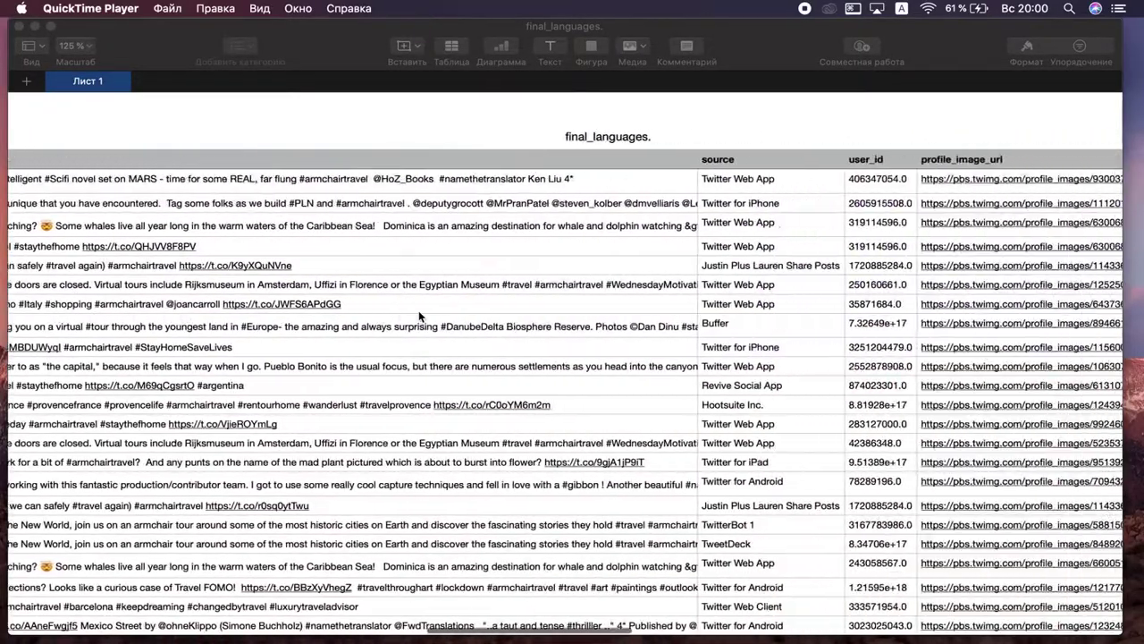
{"action": "scroll", "coordinate": [419, 311], "scroll_direction": "right", "scroll_amount": 5}
{"action": "scroll", "coordinate": [420, 310], "scroll_direction": "right", "scroll_amount": 2}
{"action": "scroll", "coordinate": [420, 315], "scroll_direction": "right", "scroll_amount": 1}
{"action": "scroll", "coordinate": [420, 315], "scroll_direction": "down", "scroll_amount": 2}
{"action": "scroll", "coordinate": [419, 315], "scroll_direction": "right", "scroll_amount": 2}
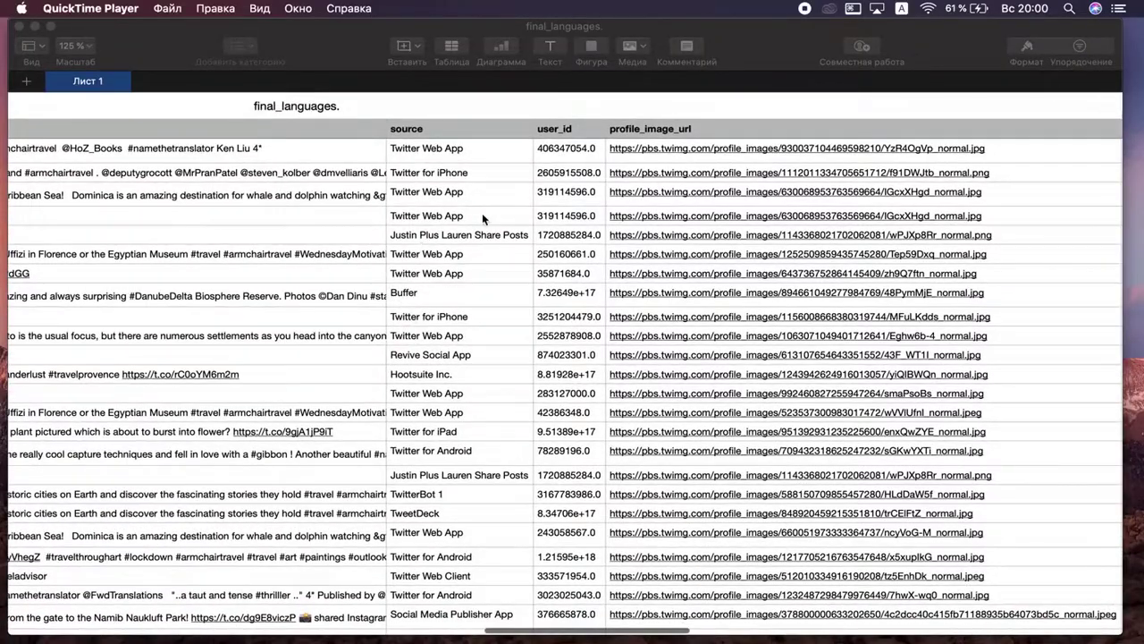
{"action": "scroll", "coordinate": [548, 198], "scroll_direction": "right", "scroll_amount": 2}
{"action": "scroll", "coordinate": [548, 199], "scroll_direction": "up", "scroll_amount": 1}
{"action": "scroll", "coordinate": [546, 197], "scroll_direction": "right", "scroll_amount": 1}
{"action": "scroll", "coordinate": [546, 197], "scroll_direction": "down", "scroll_amount": 2}
{"action": "scroll", "coordinate": [544, 204], "scroll_direction": "right", "scroll_amount": 1}
{"action": "scroll", "coordinate": [544, 203], "scroll_direction": "up", "scroll_amount": 1}
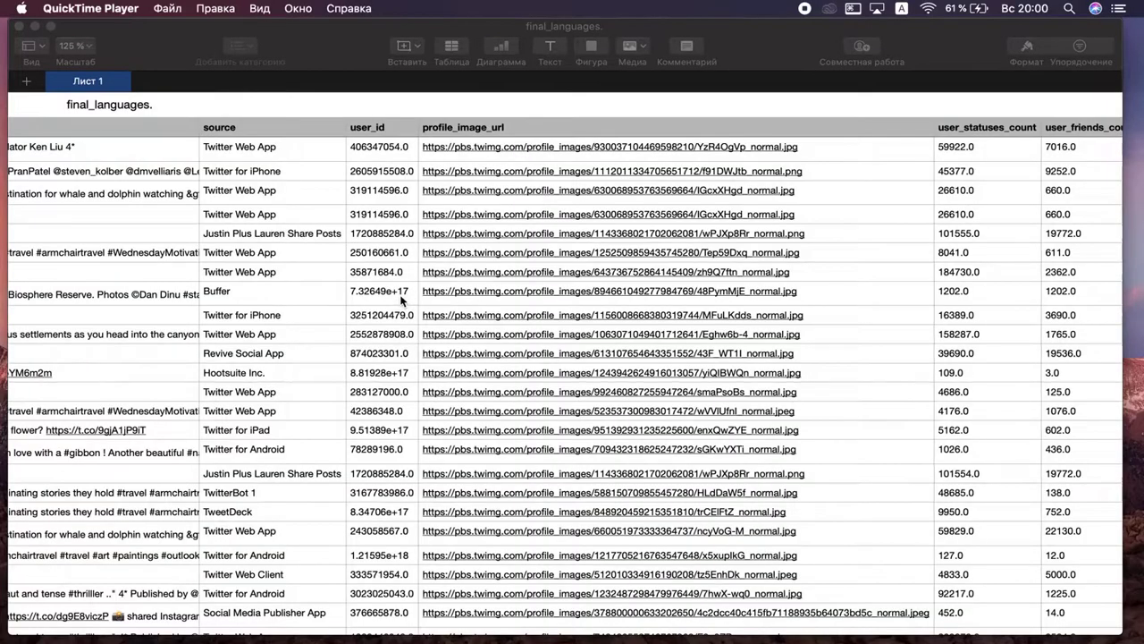
{"action": "scroll", "coordinate": [656, 275], "scroll_direction": "right", "scroll_amount": 1}
{"action": "scroll", "coordinate": [655, 275], "scroll_direction": "right", "scroll_amount": 3}
{"action": "scroll", "coordinate": [655, 274], "scroll_direction": "right", "scroll_amount": 3}
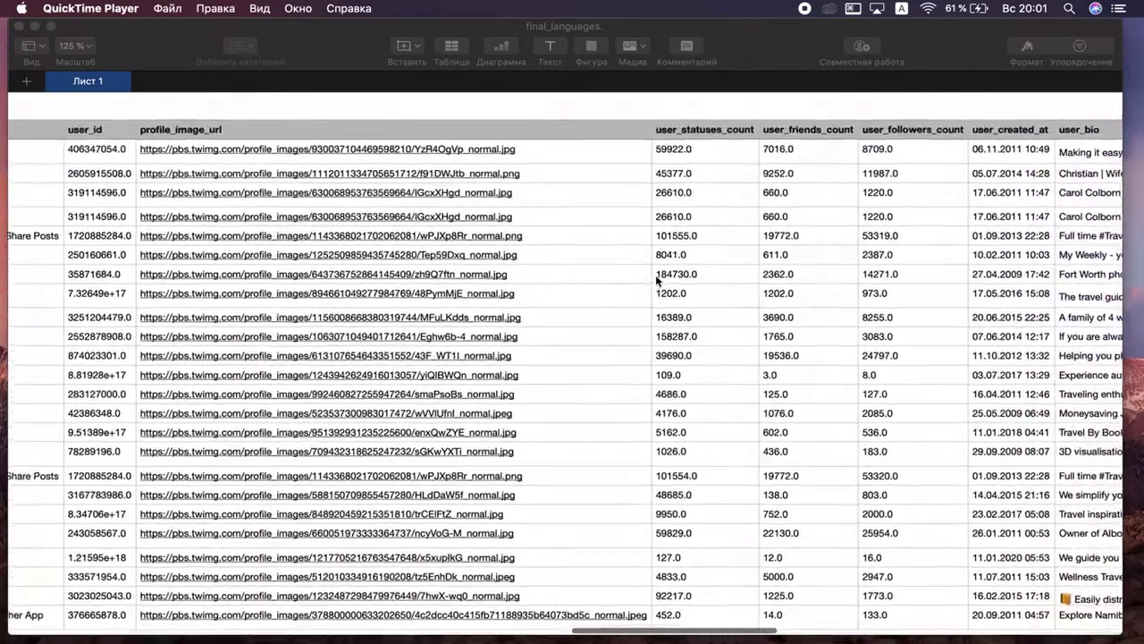
{"action": "scroll", "coordinate": [657, 280], "scroll_direction": "right", "scroll_amount": 1}
{"action": "scroll", "coordinate": [657, 279], "scroll_direction": "right", "scroll_amount": 1}
{"action": "scroll", "coordinate": [657, 280], "scroll_direction": "right", "scroll_amount": 1}
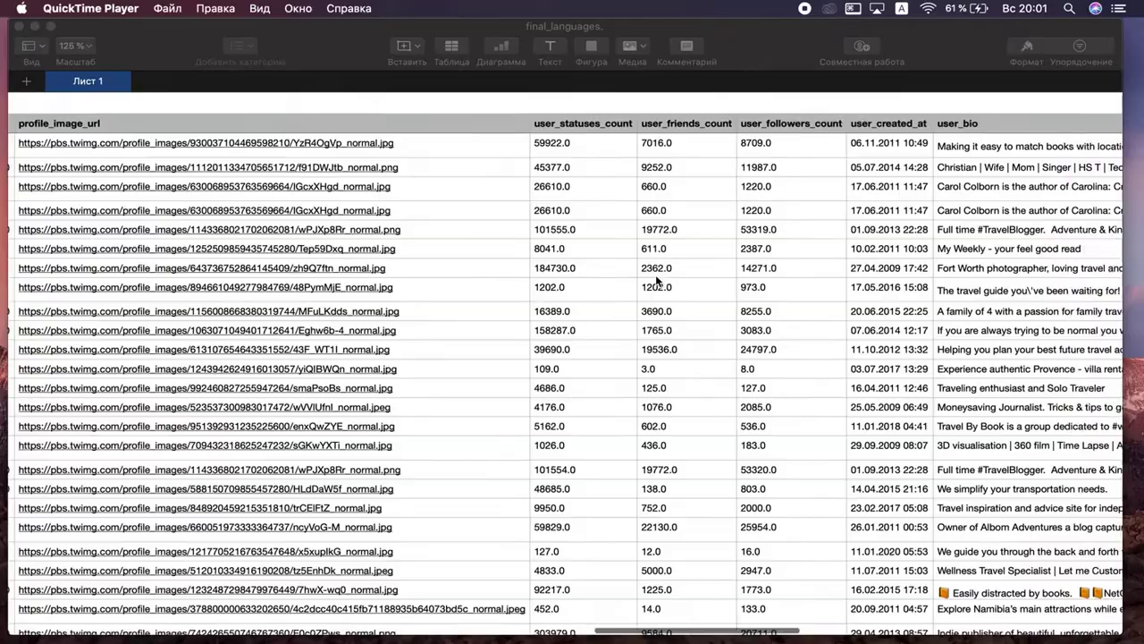
{"action": "scroll", "coordinate": [657, 280], "scroll_direction": "right", "scroll_amount": 1}
{"action": "scroll", "coordinate": [658, 280], "scroll_direction": "right", "scroll_amount": 1}
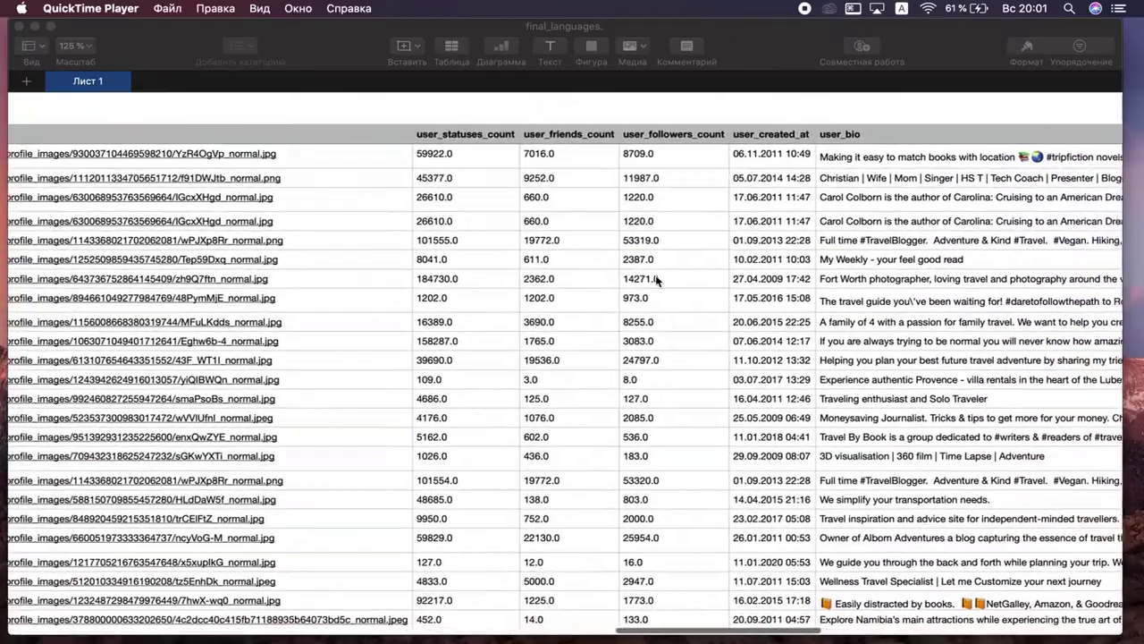
{"action": "scroll", "coordinate": [655, 280], "scroll_direction": "right", "scroll_amount": 1}
{"action": "scroll", "coordinate": [655, 280], "scroll_direction": "right", "scroll_amount": 1}
{"action": "scroll", "coordinate": [655, 280], "scroll_direction": "right", "scroll_amount": 1}
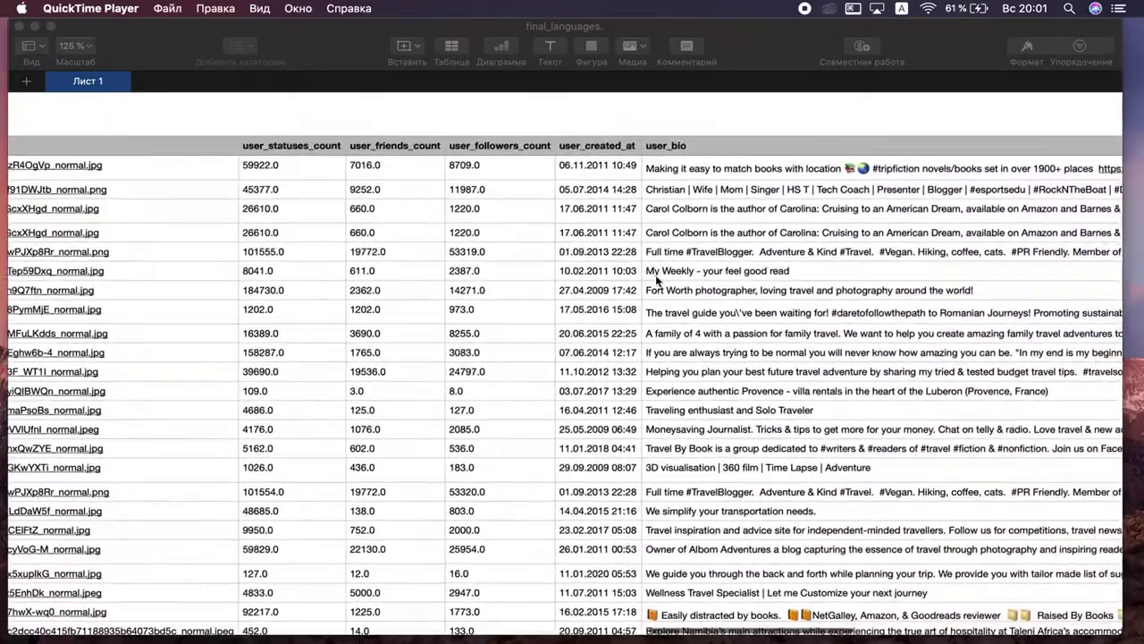
{"action": "scroll", "coordinate": [656, 280], "scroll_direction": "right", "scroll_amount": 3}
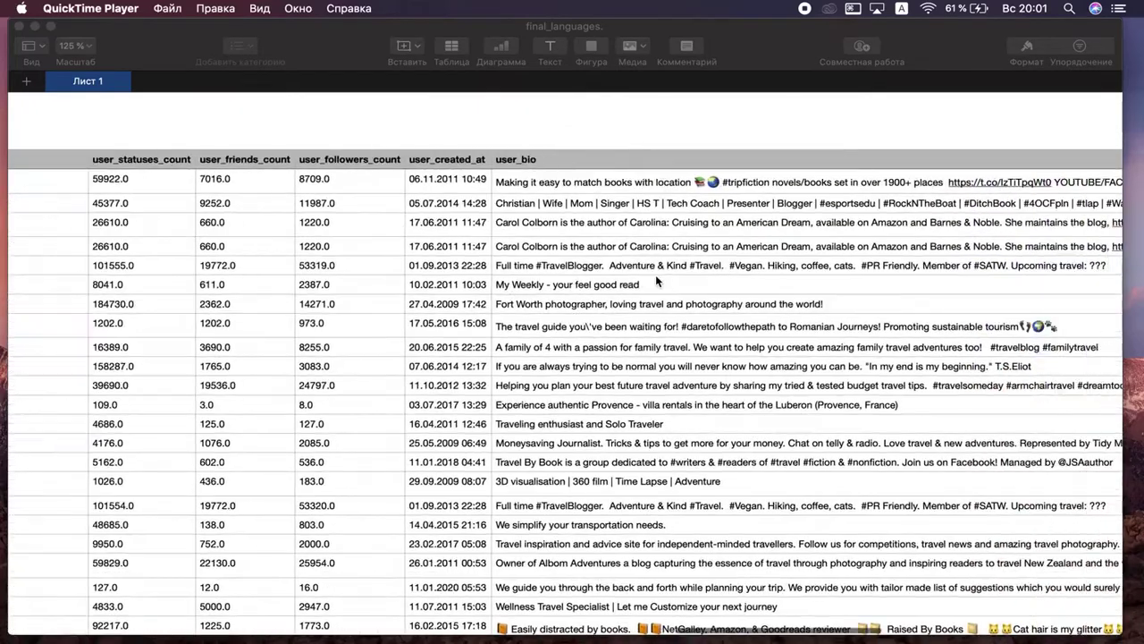
{"action": "scroll", "coordinate": [656, 280], "scroll_direction": "right", "scroll_amount": 1}
{"action": "scroll", "coordinate": [655, 280], "scroll_direction": "right", "scroll_amount": 2}
{"action": "scroll", "coordinate": [655, 280], "scroll_direction": "right", "scroll_amount": 1}
{"action": "scroll", "coordinate": [655, 280], "scroll_direction": "right", "scroll_amount": 1}
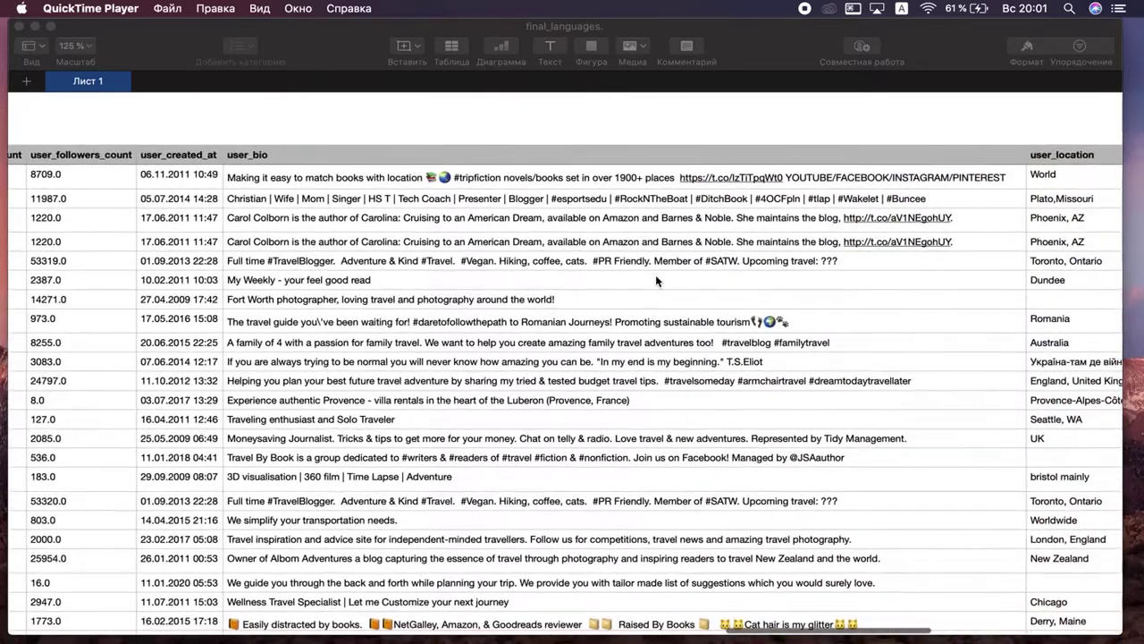
{"action": "scroll", "coordinate": [655, 279], "scroll_direction": "right", "scroll_amount": 1}
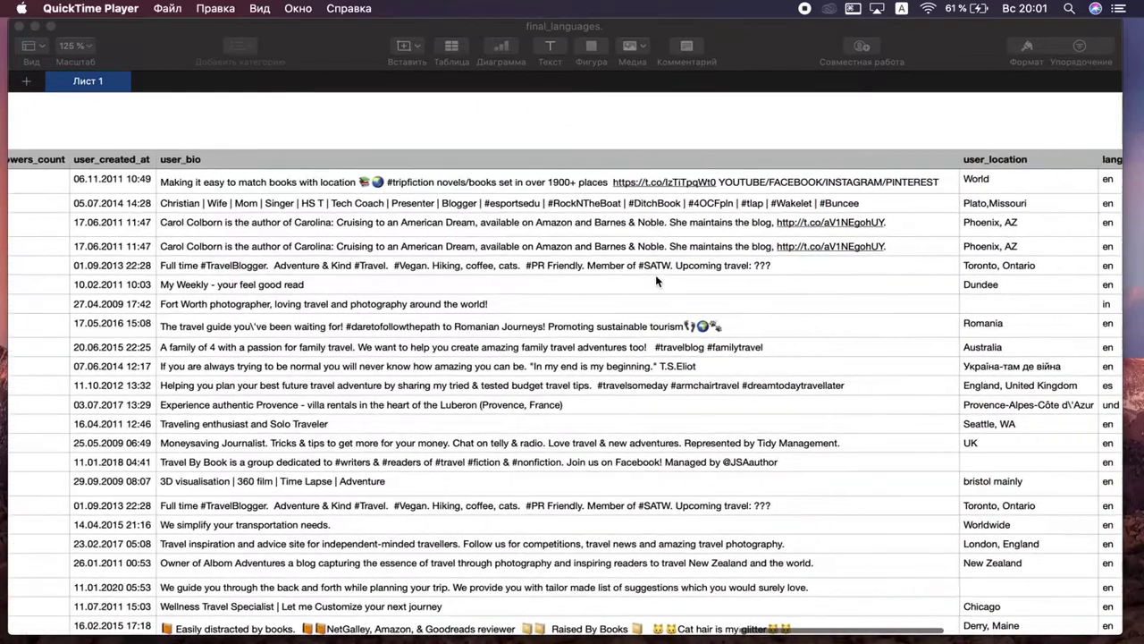
{"action": "scroll", "coordinate": [656, 337], "scroll_direction": "right", "scroll_amount": 1}
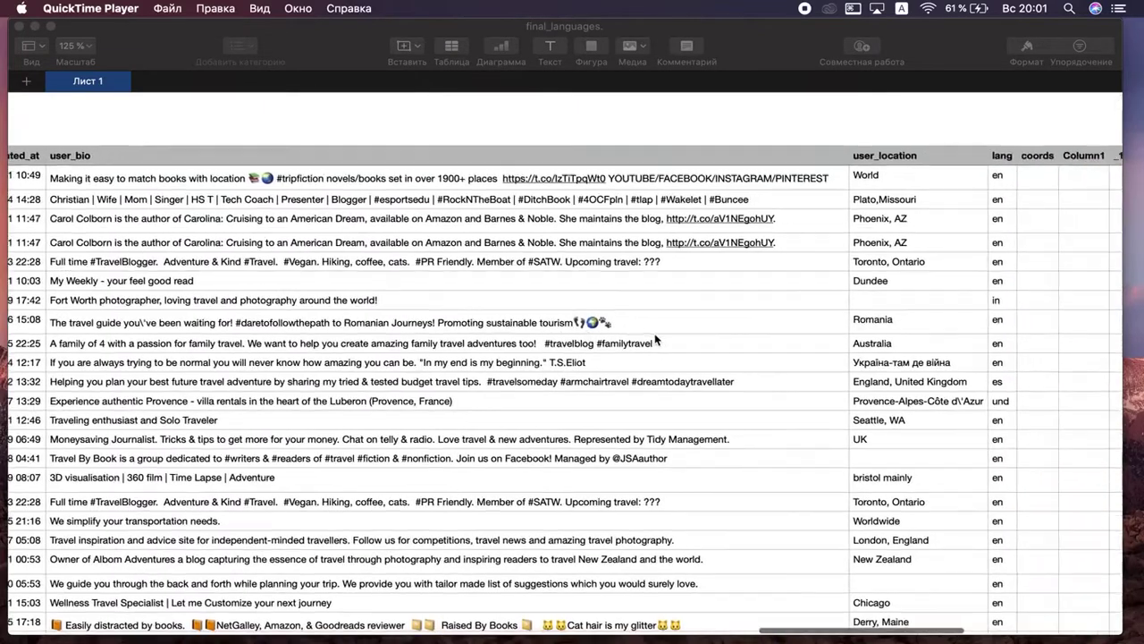
{"action": "scroll", "coordinate": [655, 337], "scroll_direction": "right", "scroll_amount": 3}
{"action": "scroll", "coordinate": [655, 340], "scroll_direction": "right", "scroll_amount": 1}
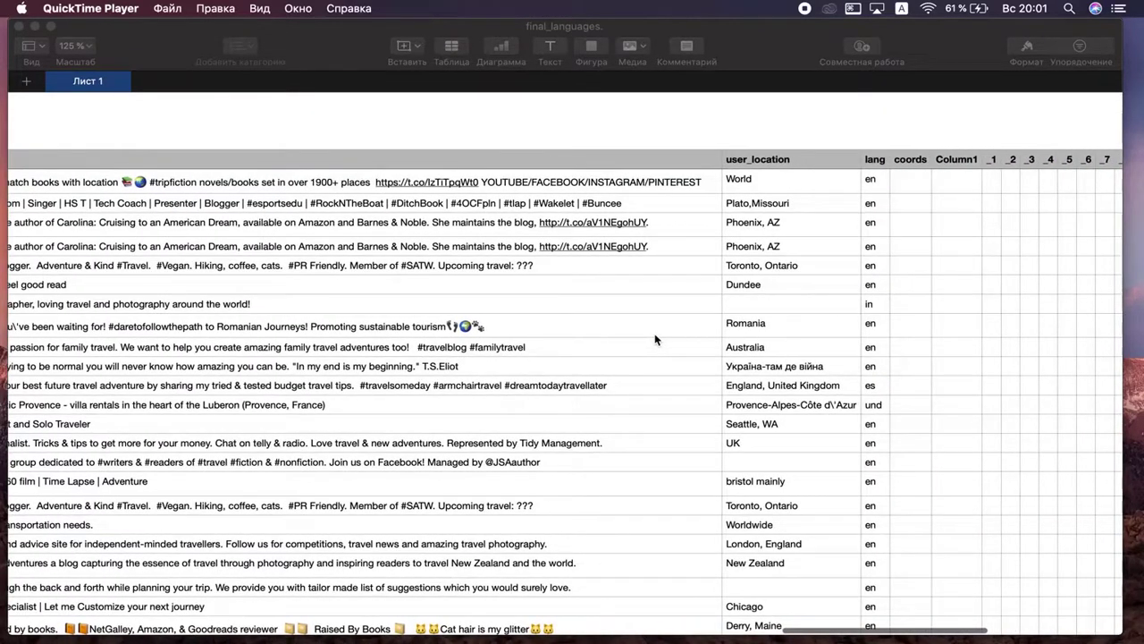
{"action": "scroll", "coordinate": [655, 339], "scroll_direction": "left", "scroll_amount": 1}
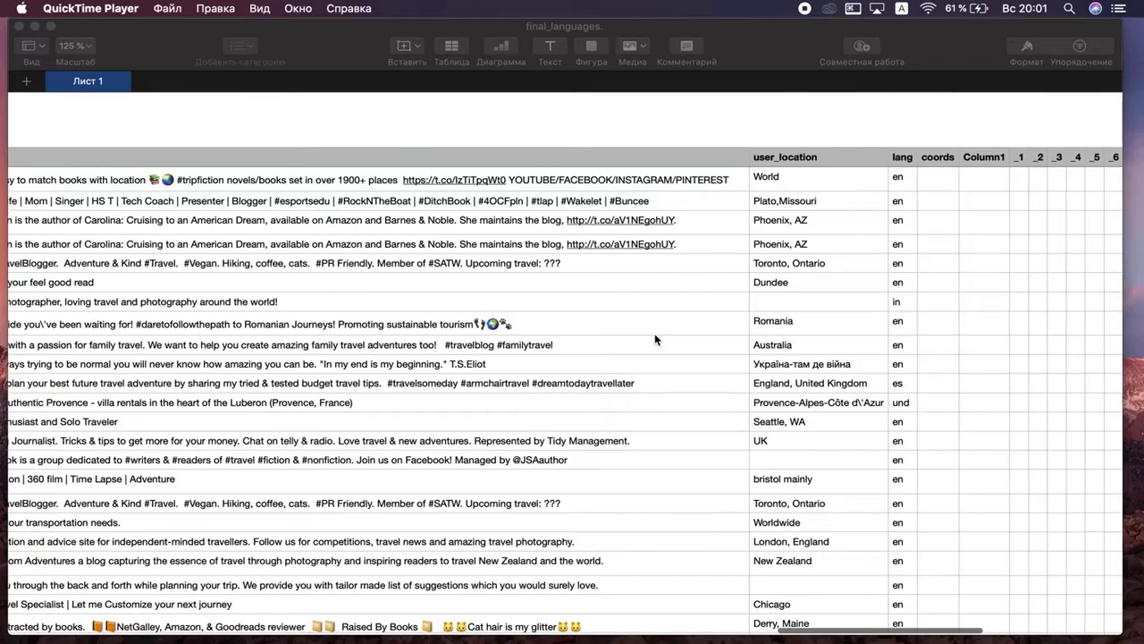
{"action": "scroll", "coordinate": [656, 340], "scroll_direction": "left", "scroll_amount": 2}
{"action": "scroll", "coordinate": [655, 340], "scroll_direction": "left", "scroll_amount": 5}
{"action": "scroll", "coordinate": [655, 340], "scroll_direction": "left", "scroll_amount": 1}
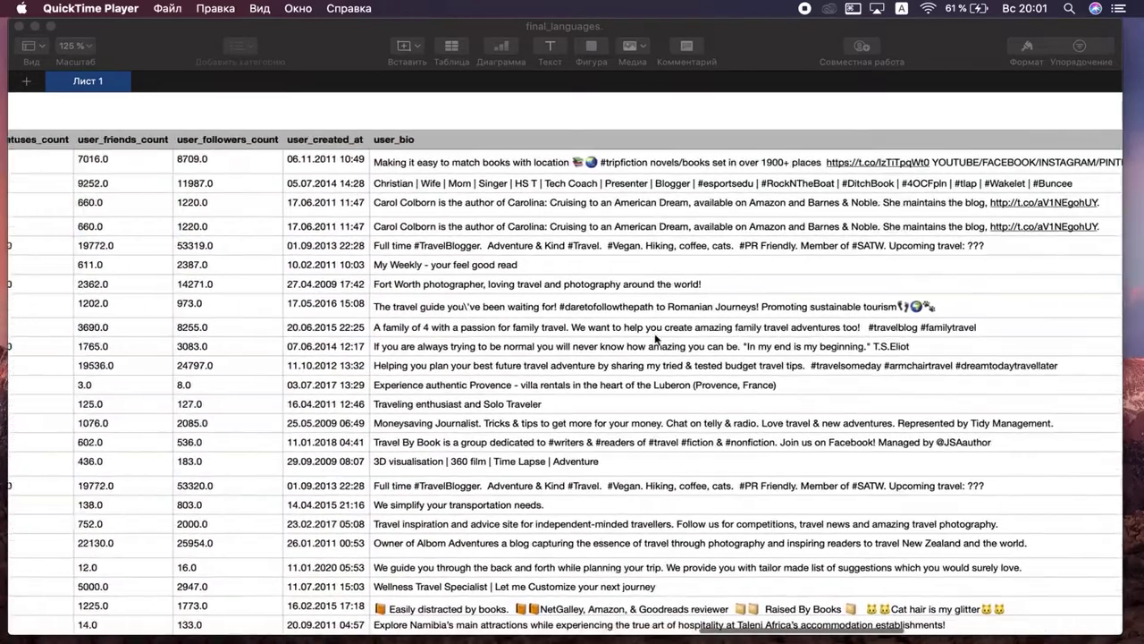
{"action": "scroll", "coordinate": [655, 340], "scroll_direction": "left", "scroll_amount": 3}
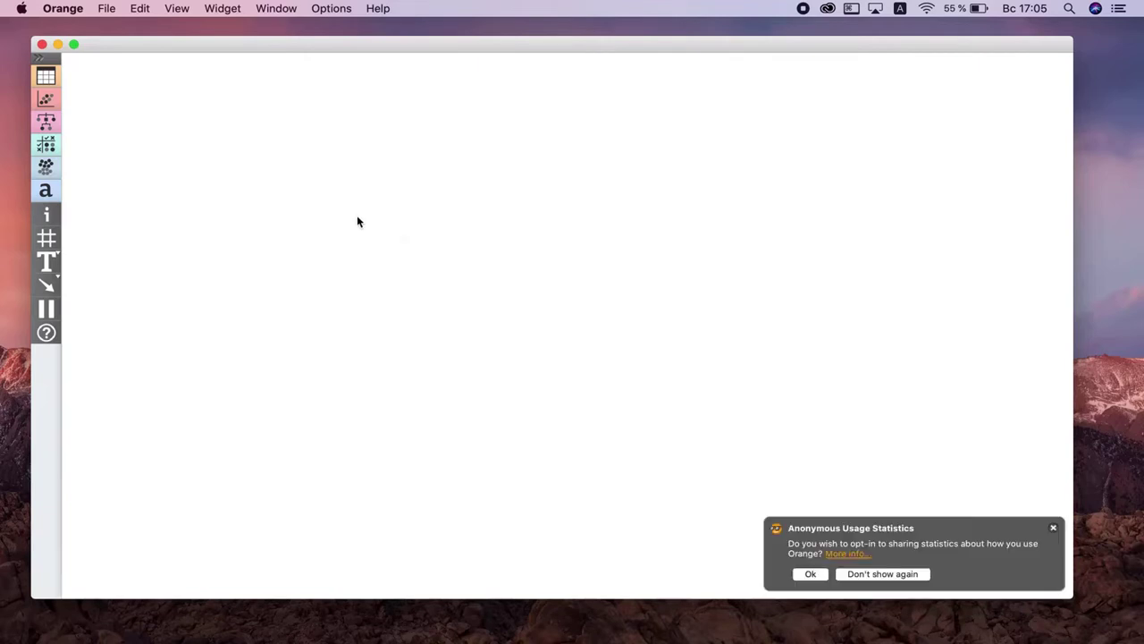
Step: Add a File widget holding final_languages1.csv to the canvas and reload its data
{"action": "right_click", "coordinate": [150, 189]}
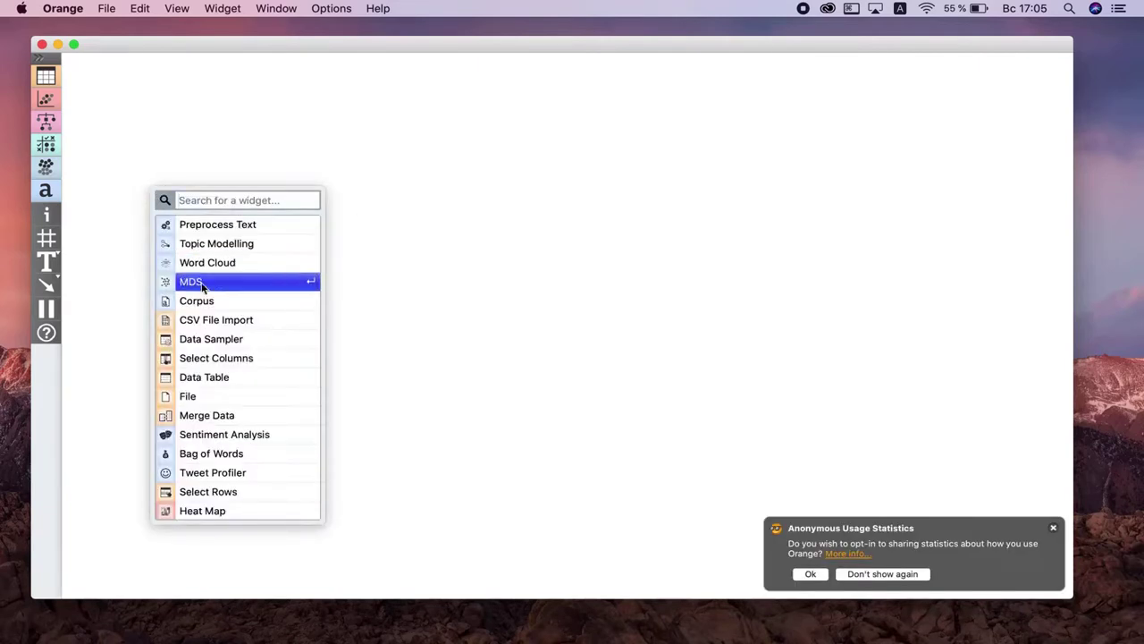
{"action": "left_click", "coordinate": [208, 398]}
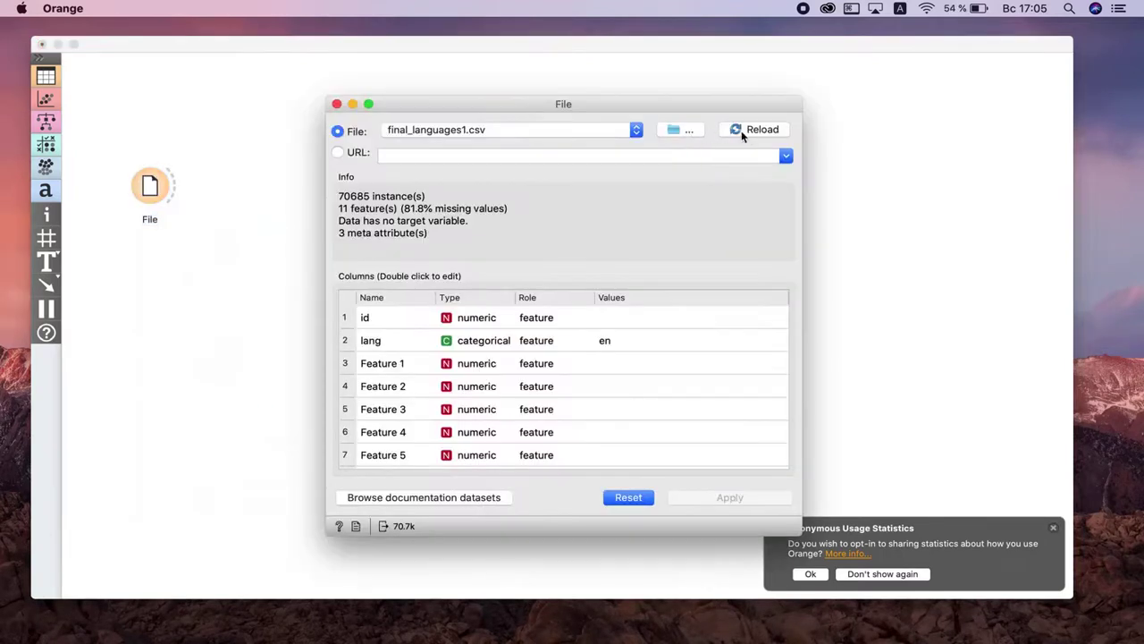
{"action": "left_click", "coordinate": [750, 134]}
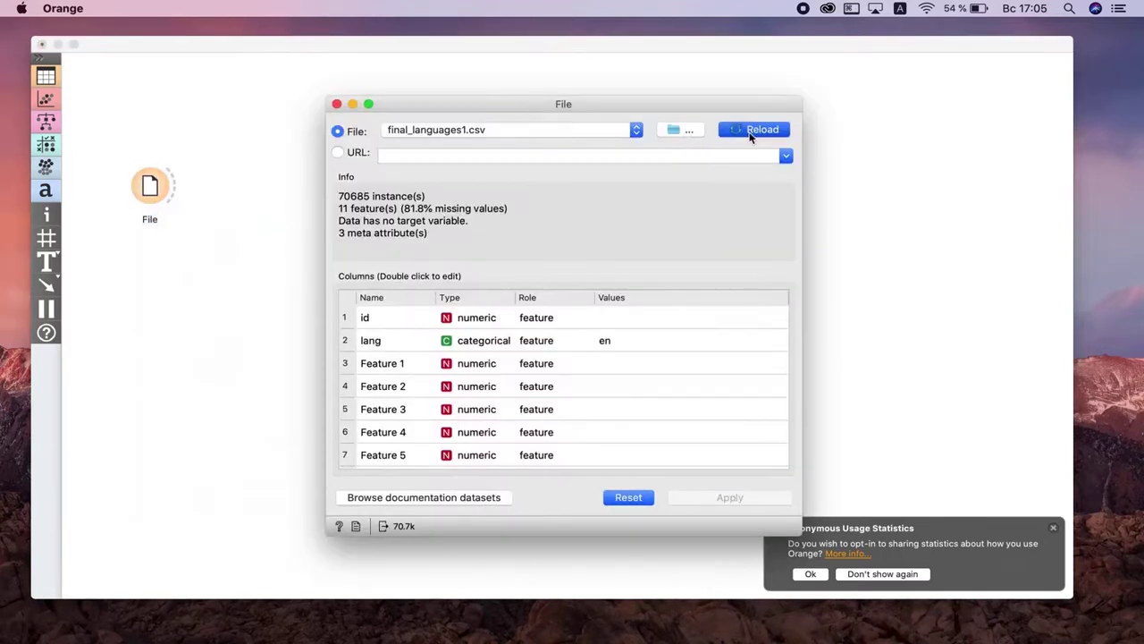
{"action": "left_click", "coordinate": [336, 103]}
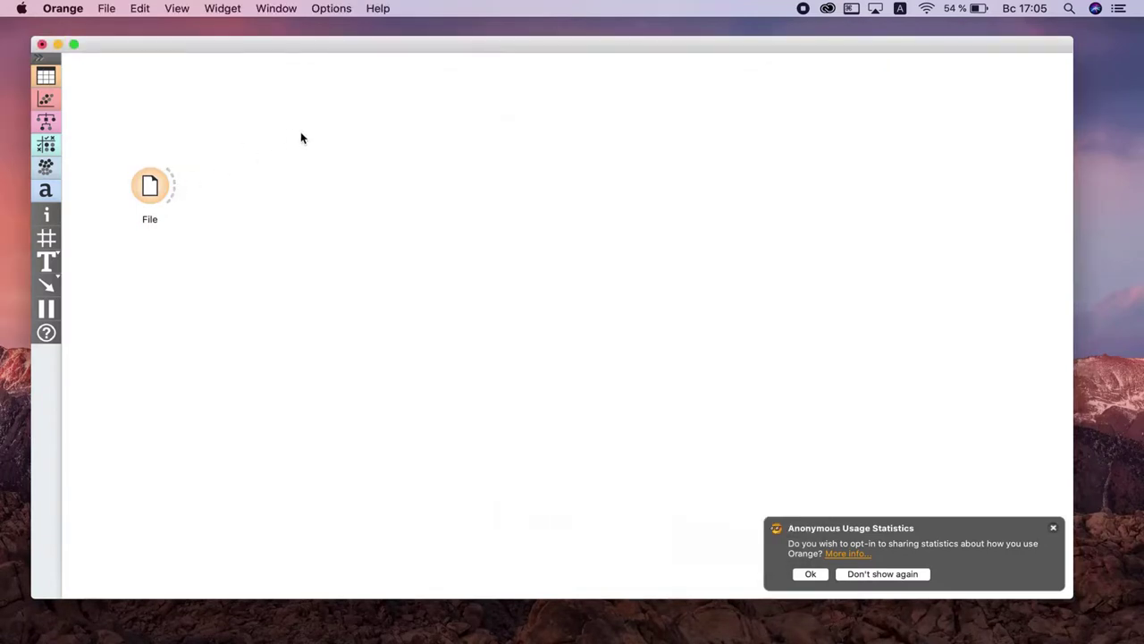
Step: Add a CSV File Import widget to the canvas and check its import settings
{"action": "right_click", "coordinate": [274, 126]}
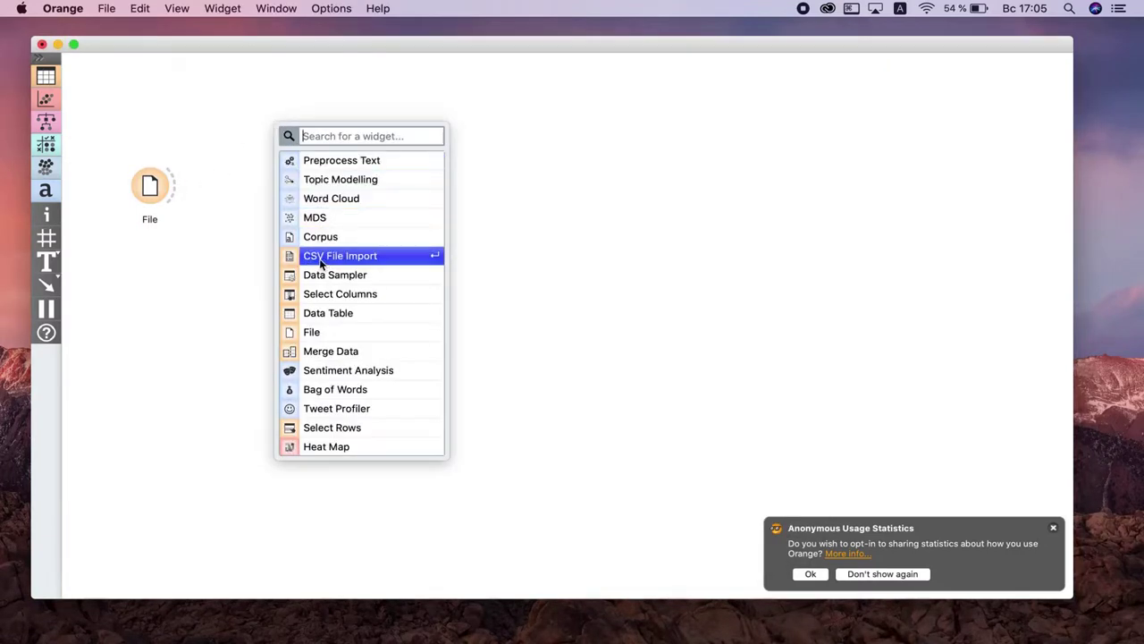
{"action": "left_click", "coordinate": [320, 259]}
{"action": "double_click", "coordinate": [279, 125]}
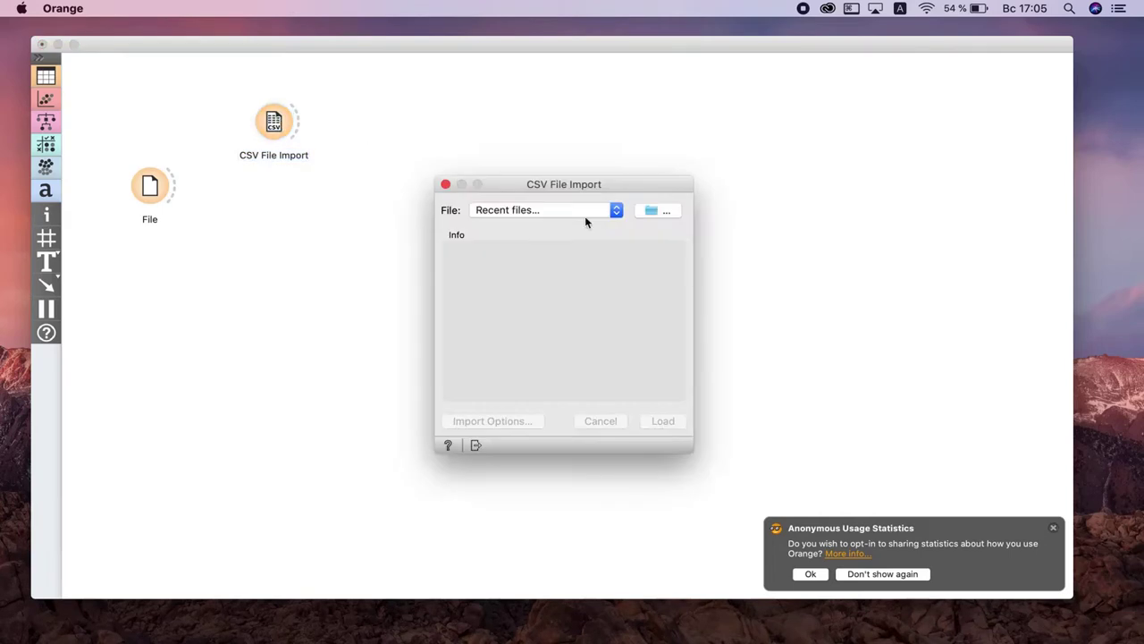
{"action": "left_click", "coordinate": [446, 183]}
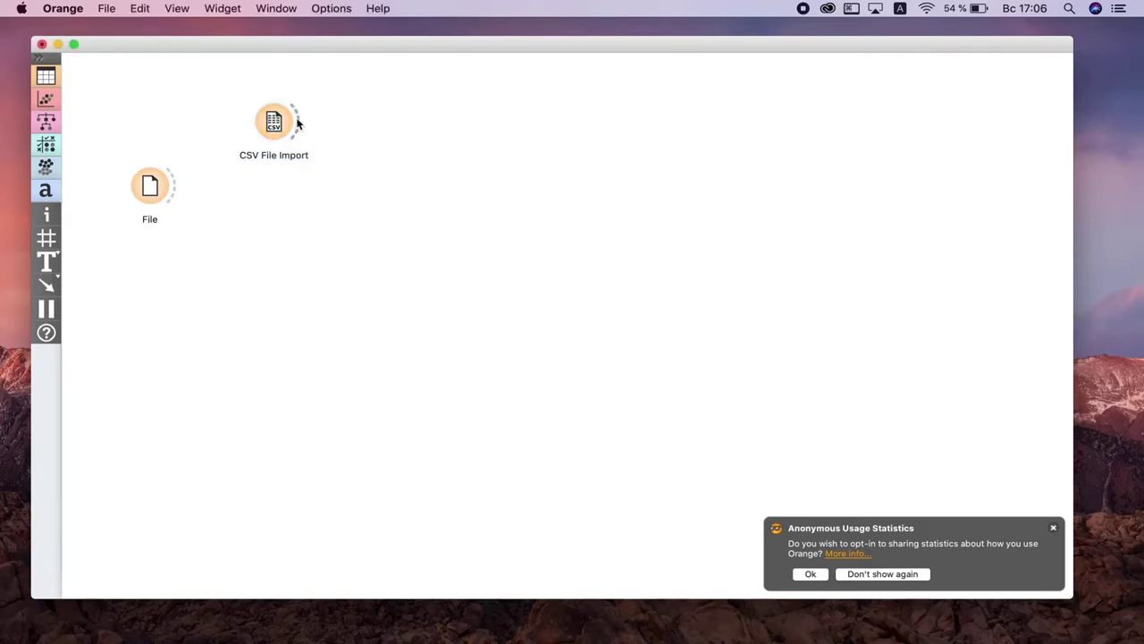
Step: Feed the CSV import into a new Corpus widget using description as the text feature
{"action": "left_click_drag", "start_coordinate": [298, 121], "coordinate": [399, 119]}
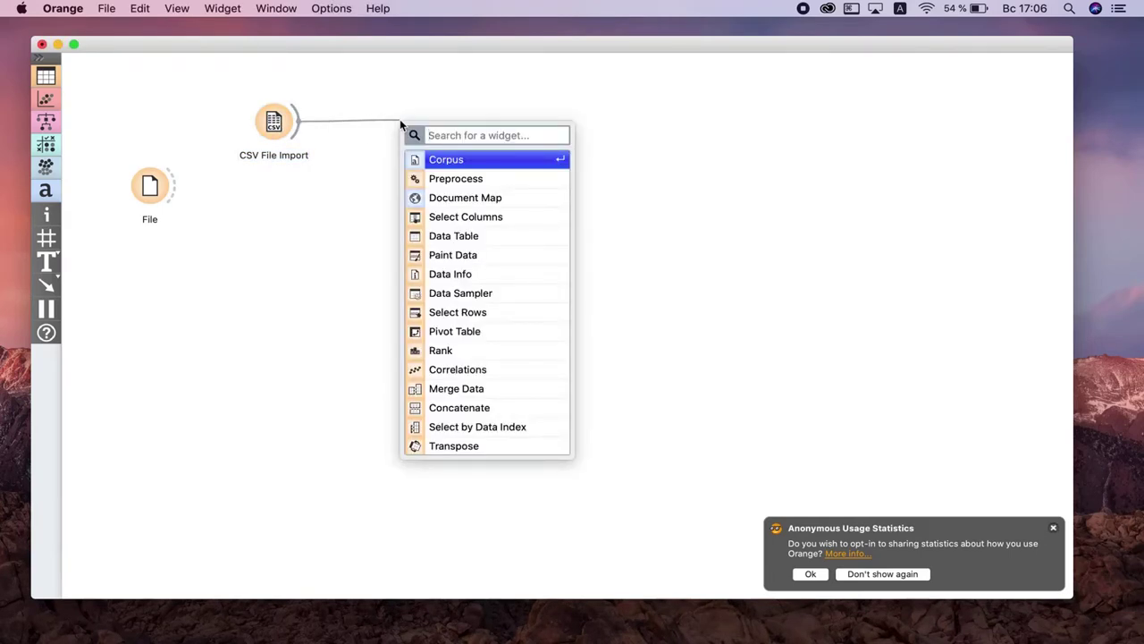
{"action": "key", "text": "Return"}
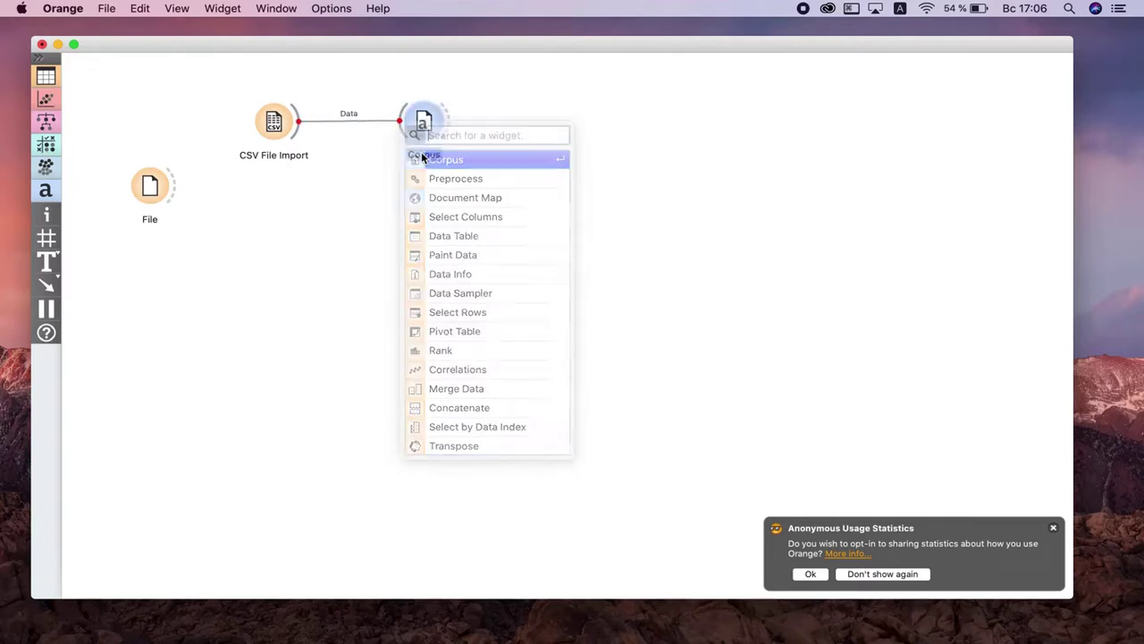
{"action": "double_click", "coordinate": [430, 125]}
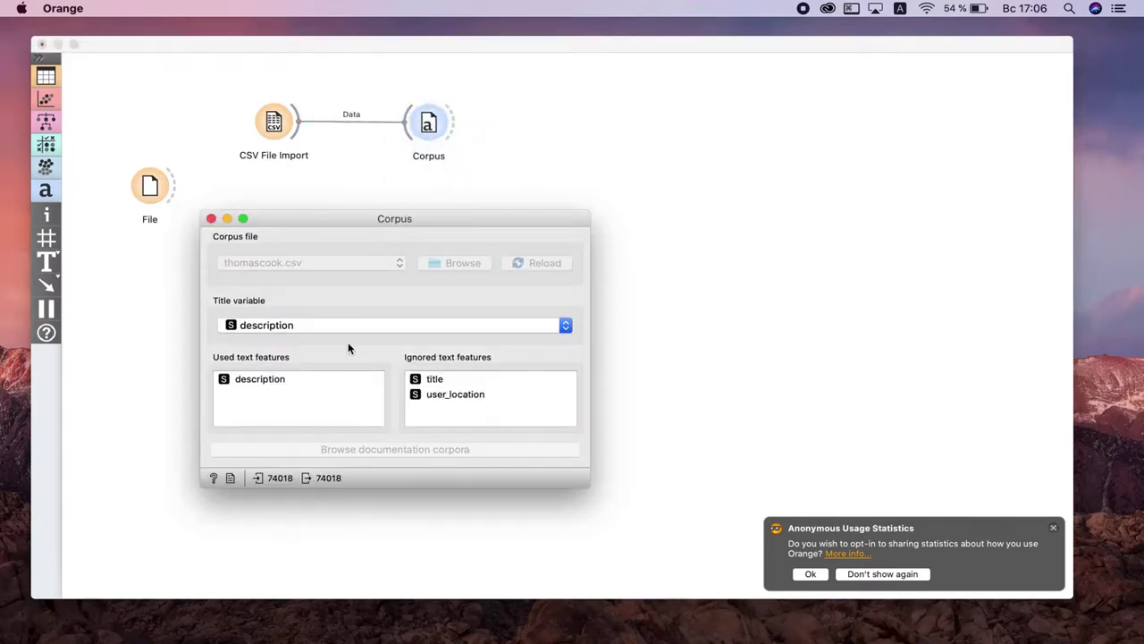
{"action": "left_click", "coordinate": [254, 383]}
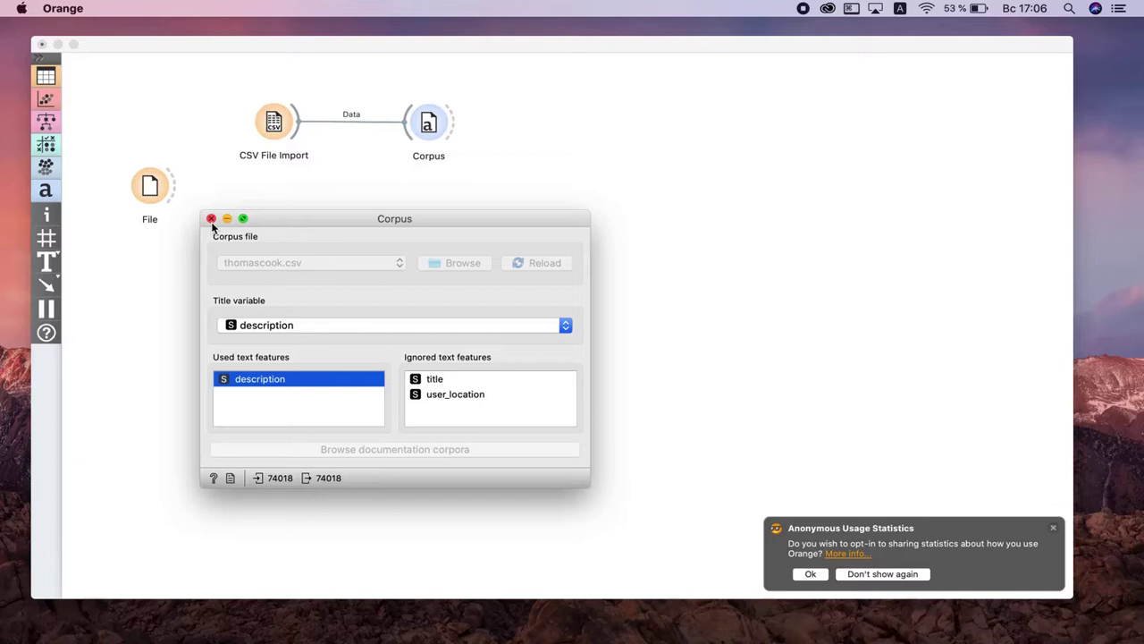
Step: Close the Corpus window, with the CSV File Import still feeding Corpus
{"action": "left_click", "coordinate": [211, 219]}
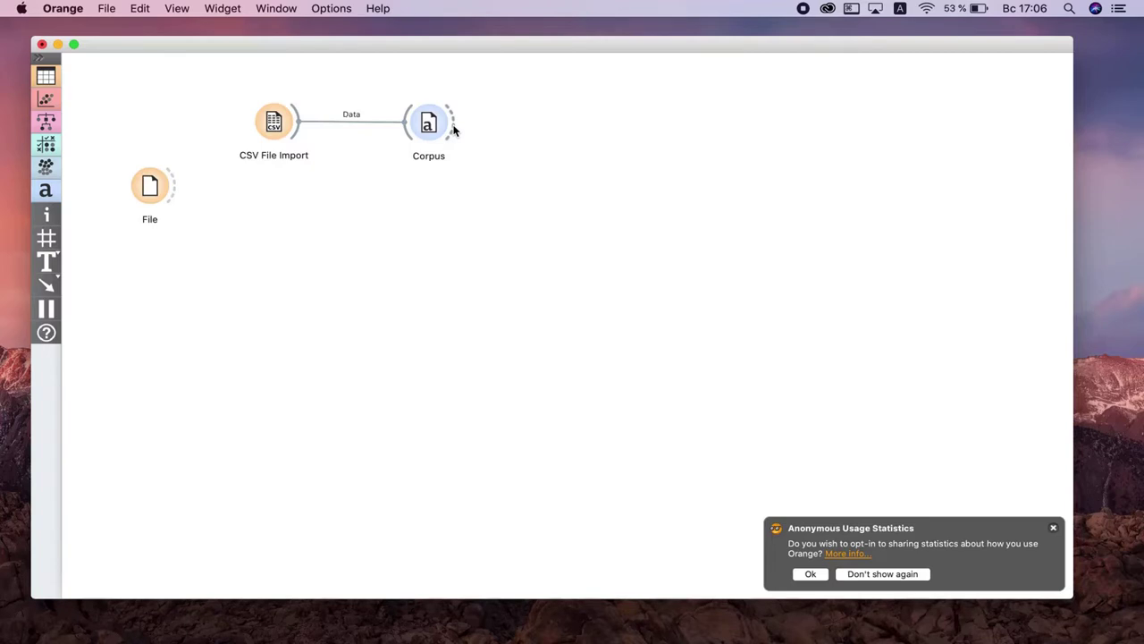
Step: Connect Preprocess Text to Corpus with lowercasing, URL removal, stopword and lexicon filtering enabled
{"action": "left_click_drag", "start_coordinate": [453, 130], "coordinate": [546, 123]}
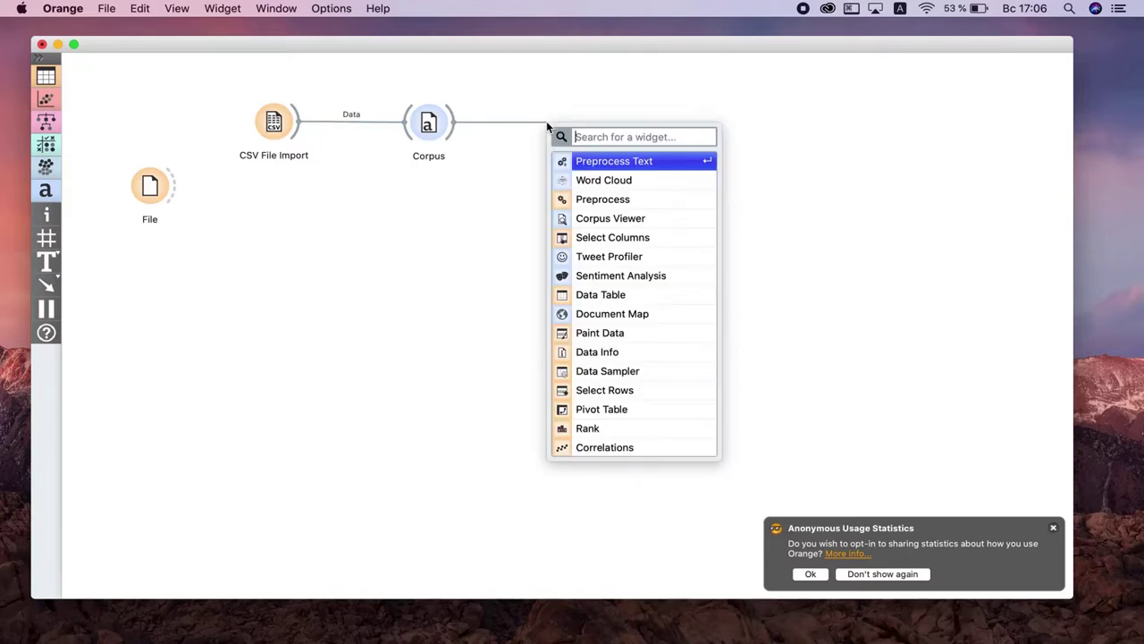
{"action": "left_click", "coordinate": [574, 161]}
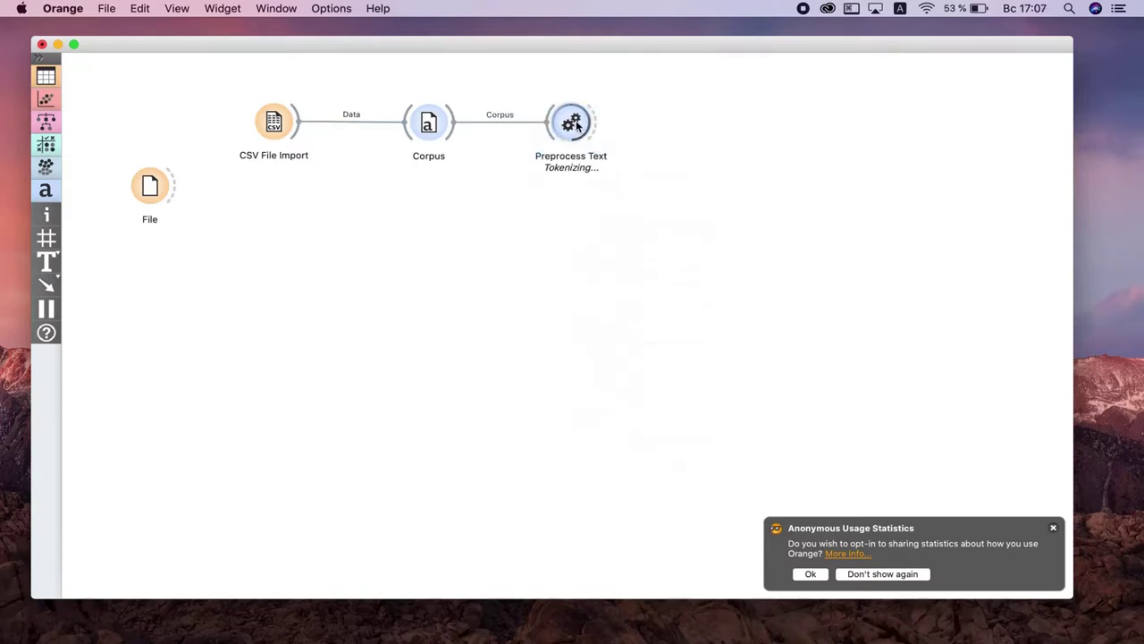
{"action": "double_click", "coordinate": [573, 122]}
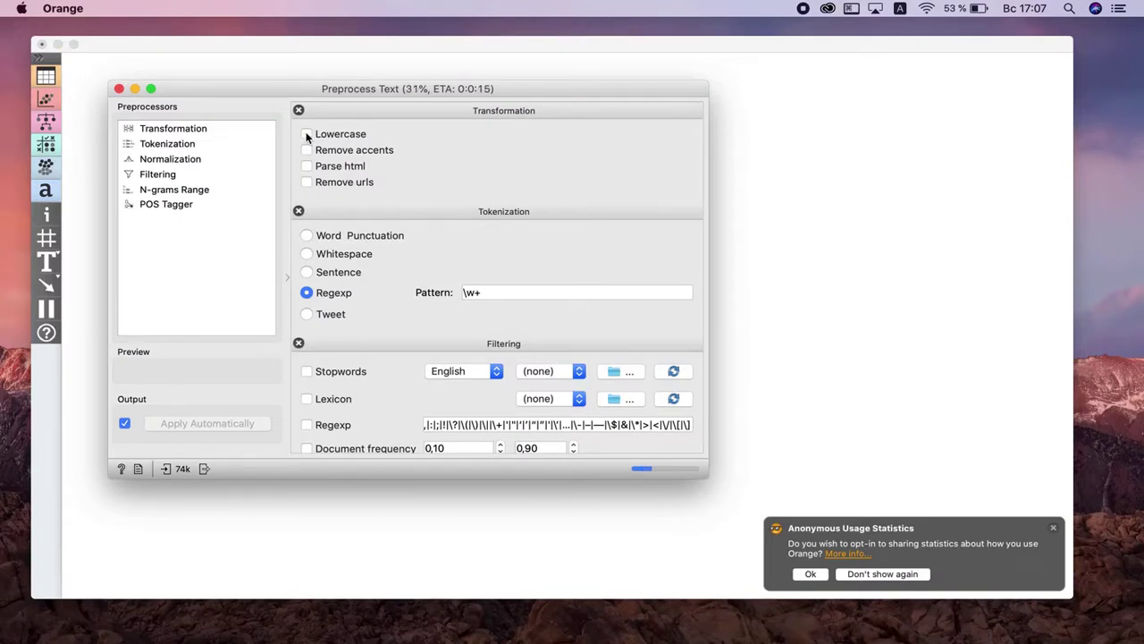
{"action": "left_click", "coordinate": [306, 134]}
{"action": "left_click", "coordinate": [307, 181]}
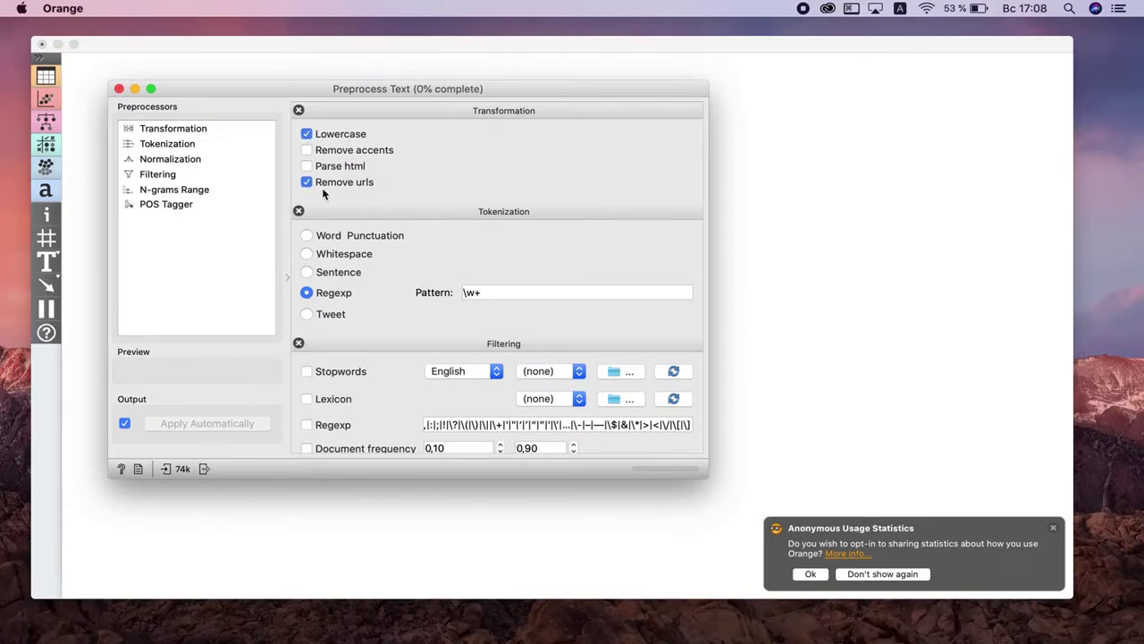
{"action": "scroll", "coordinate": [355, 223], "scroll_direction": "down", "scroll_amount": 1}
{"action": "scroll", "coordinate": [356, 223], "scroll_direction": "down", "scroll_amount": 2}
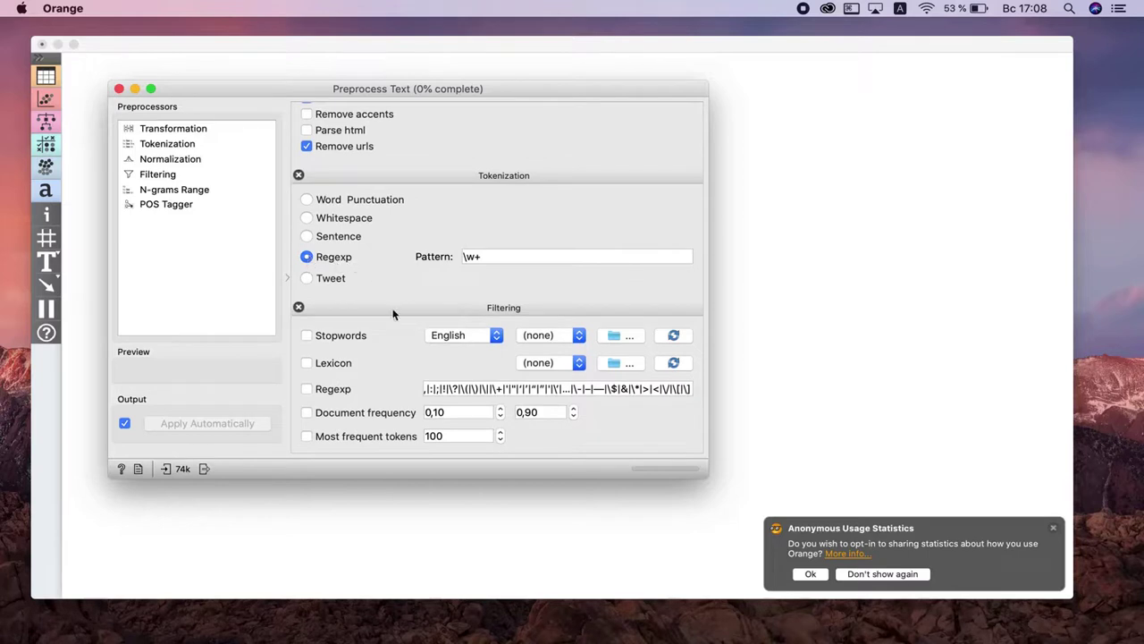
{"action": "left_click", "coordinate": [306, 336]}
{"action": "left_click", "coordinate": [307, 362]}
{"action": "left_click", "coordinate": [120, 90]}
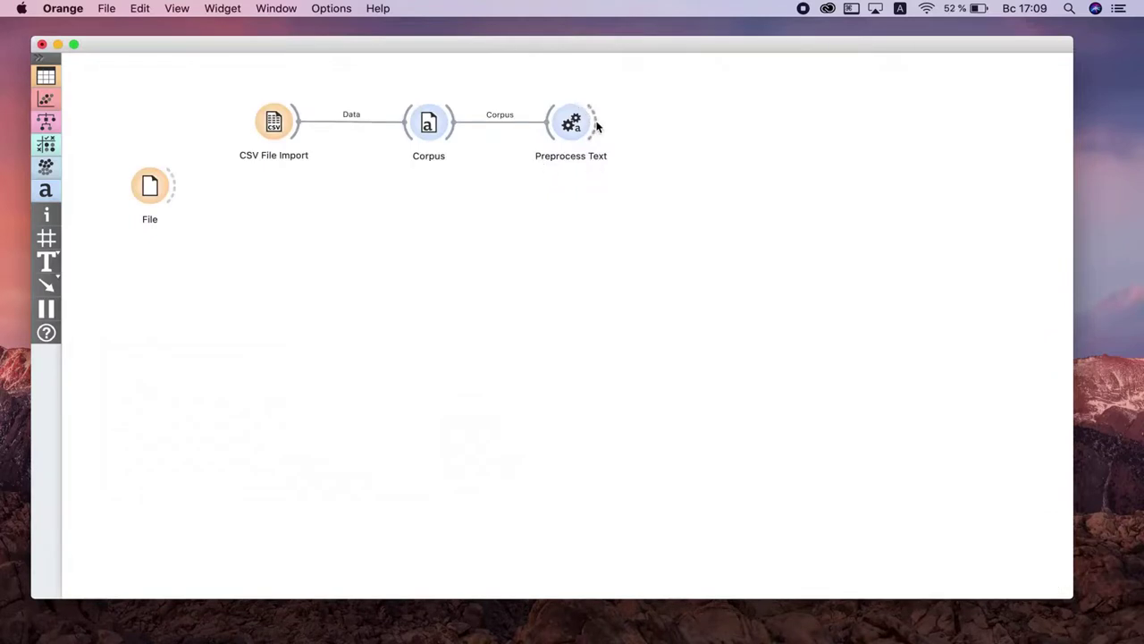
Step: Feed Preprocess Text into a Word Cloud showing armchairtravel and travel as top words
{"action": "left_click_drag", "start_coordinate": [597, 127], "coordinate": [695, 129]}
{"action": "left_click", "coordinate": [738, 166]}
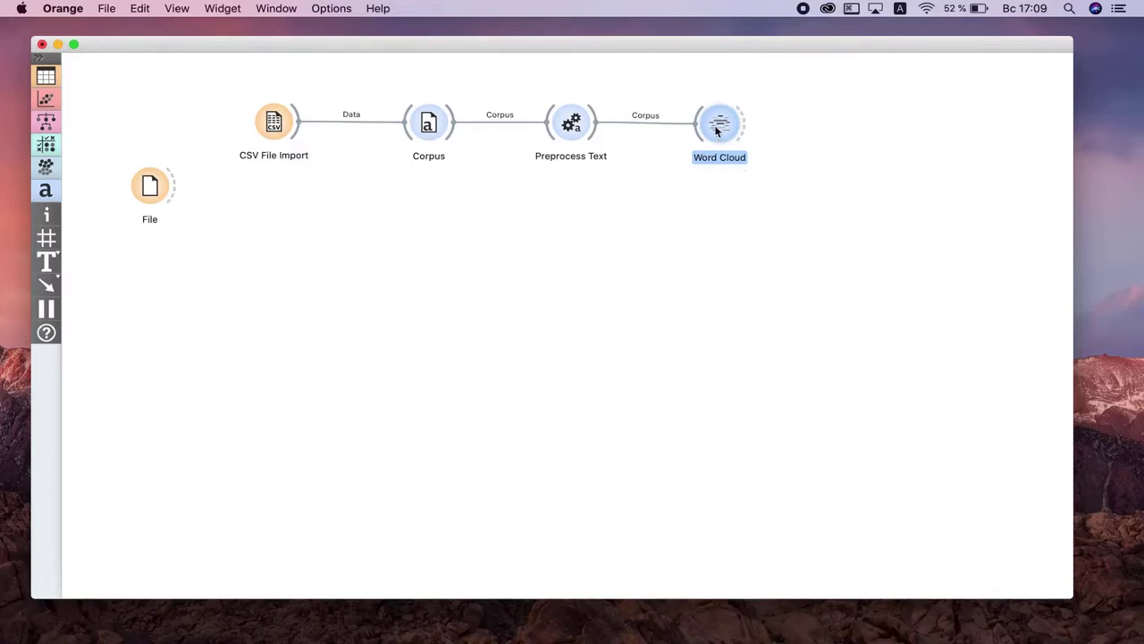
{"action": "double_click", "coordinate": [715, 130]}
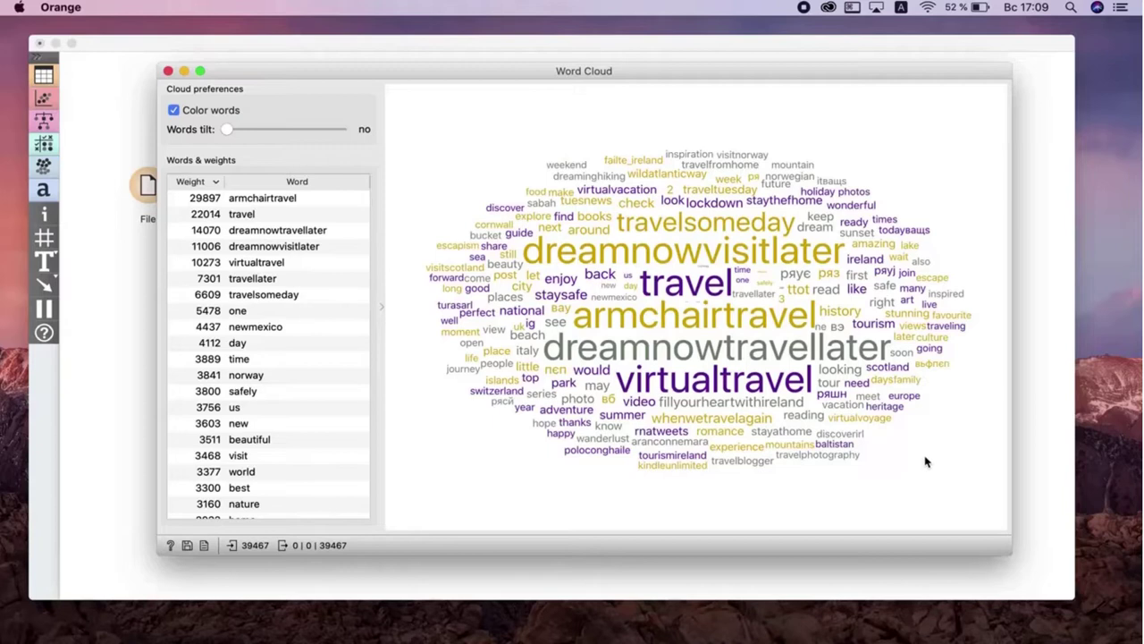
Step: Paste the frequent cloud words into a Word document and save it as listofwords
{"action": "key", "text": "super+Tab"}
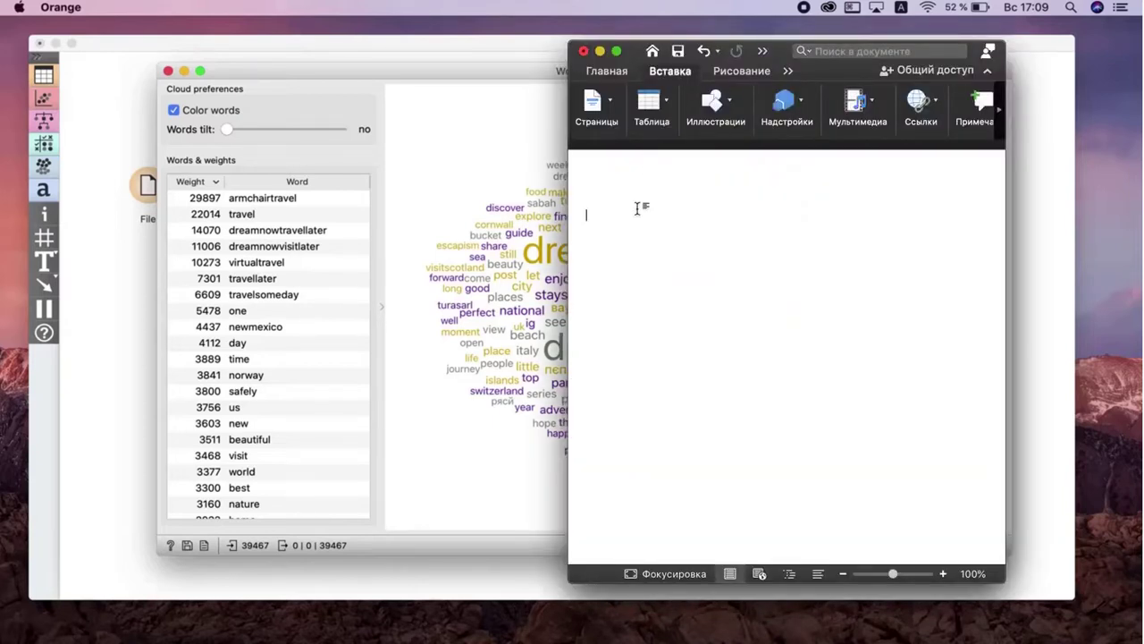
{"action": "key", "text": "super+v"}
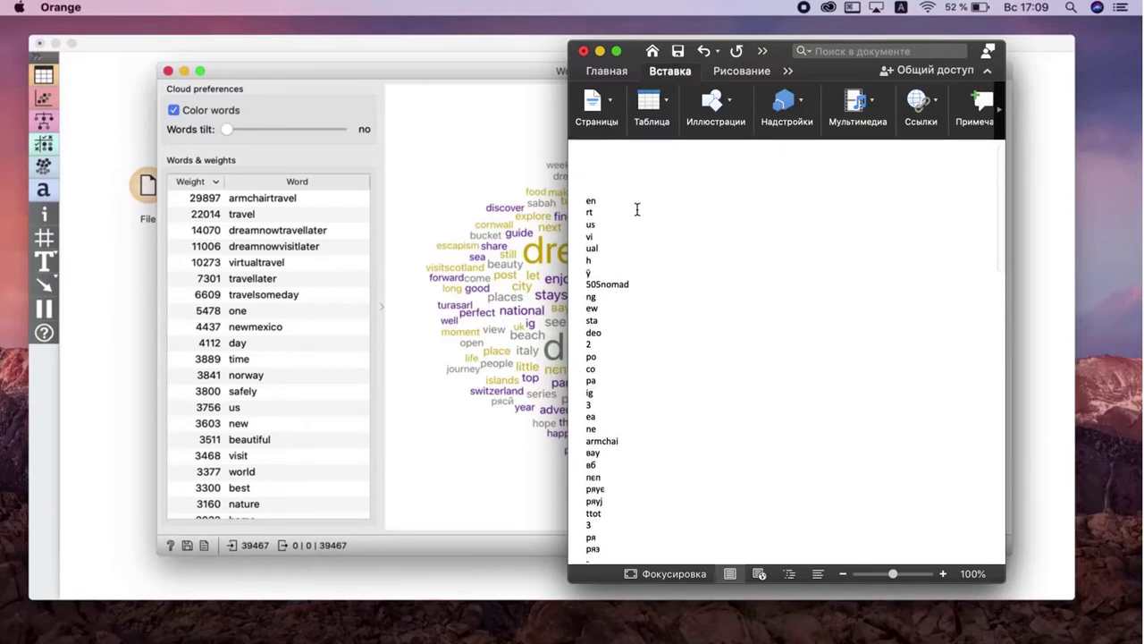
{"action": "left_click", "coordinate": [679, 51]}
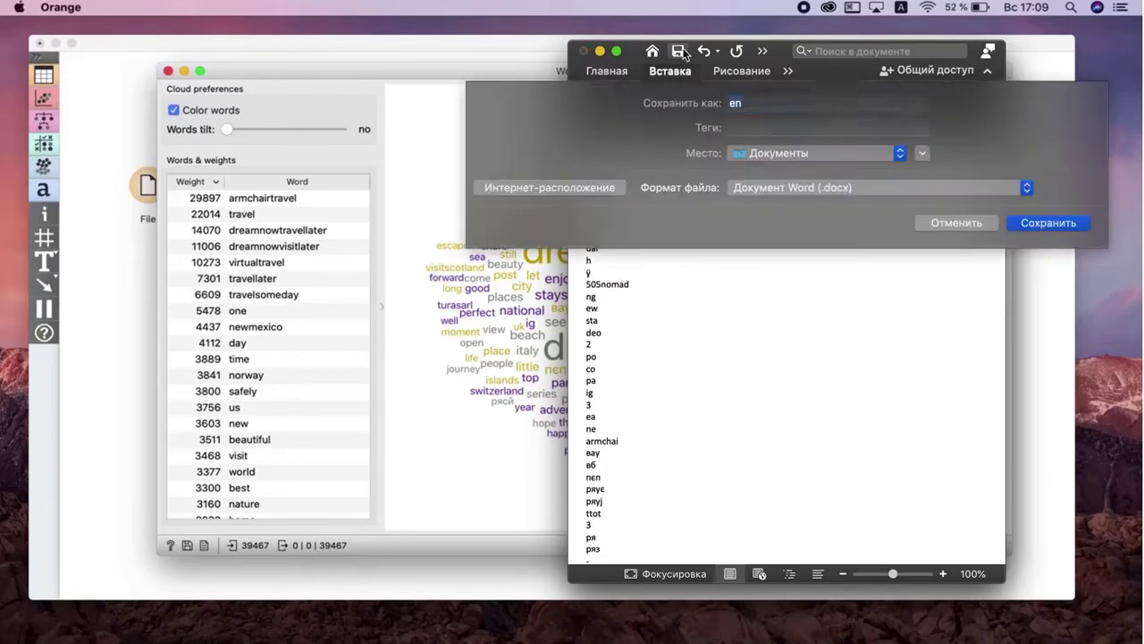
{"action": "type", "text": "listofwords"}
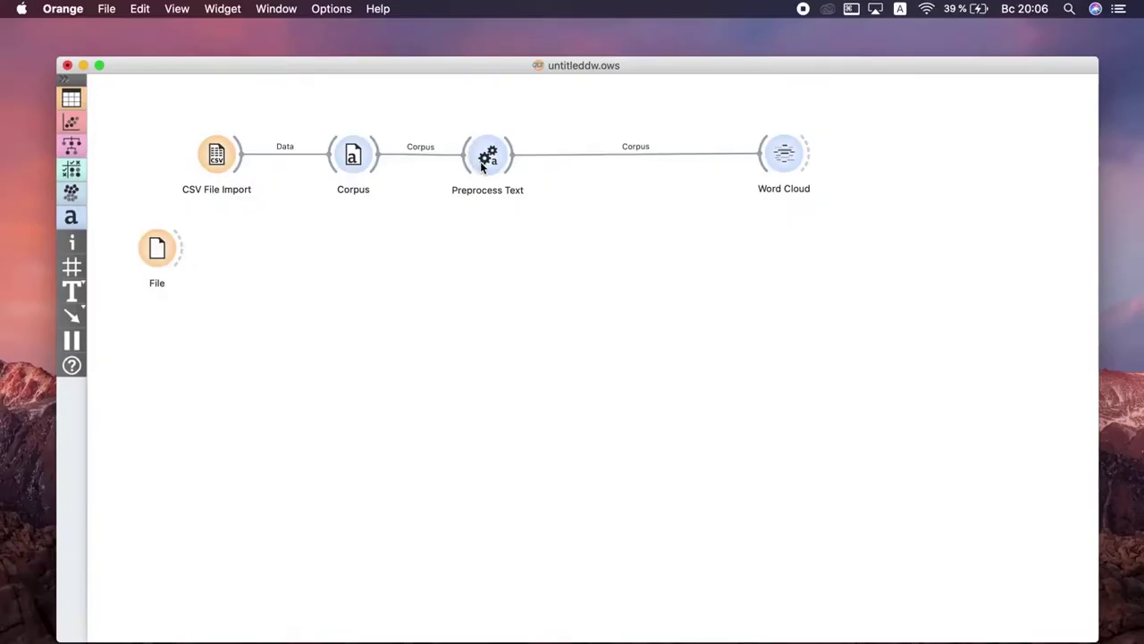
Step: Set Preprocess Text's stopwords to the listofwords file and check the updated Word Cloud
{"action": "double_click", "coordinate": [481, 165]}
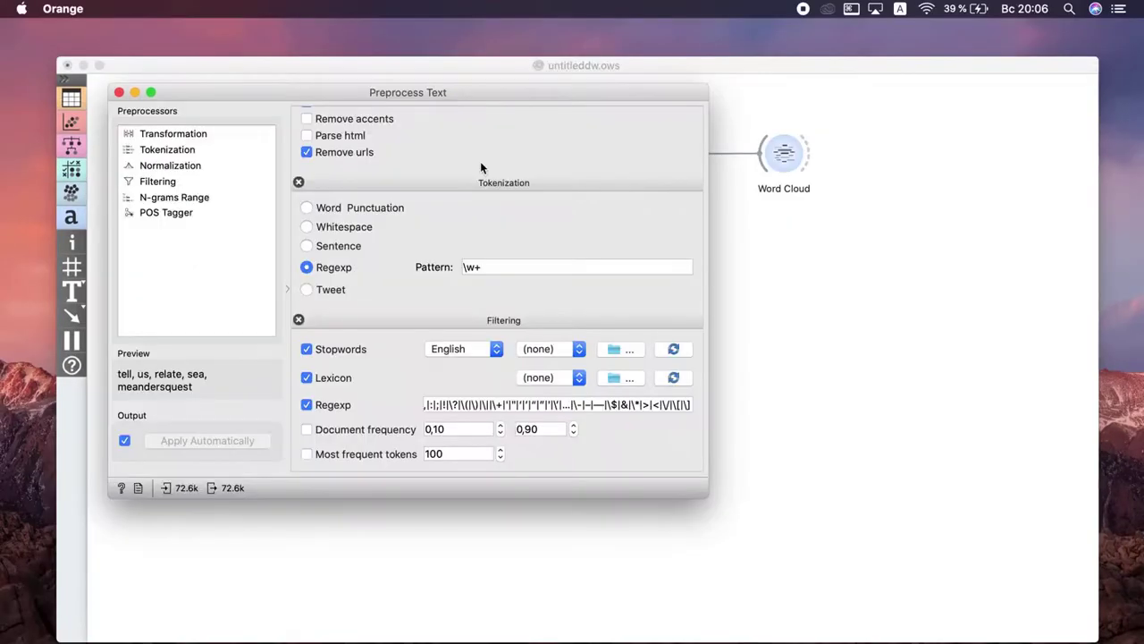
{"action": "left_click", "coordinate": [551, 355]}
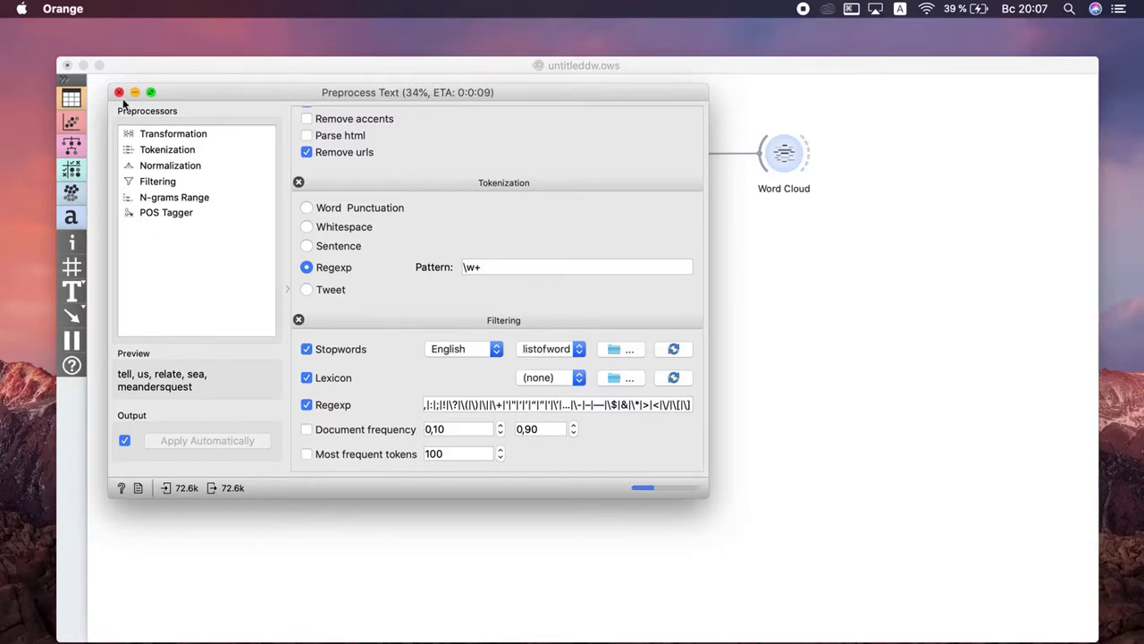
{"action": "left_click", "coordinate": [119, 92]}
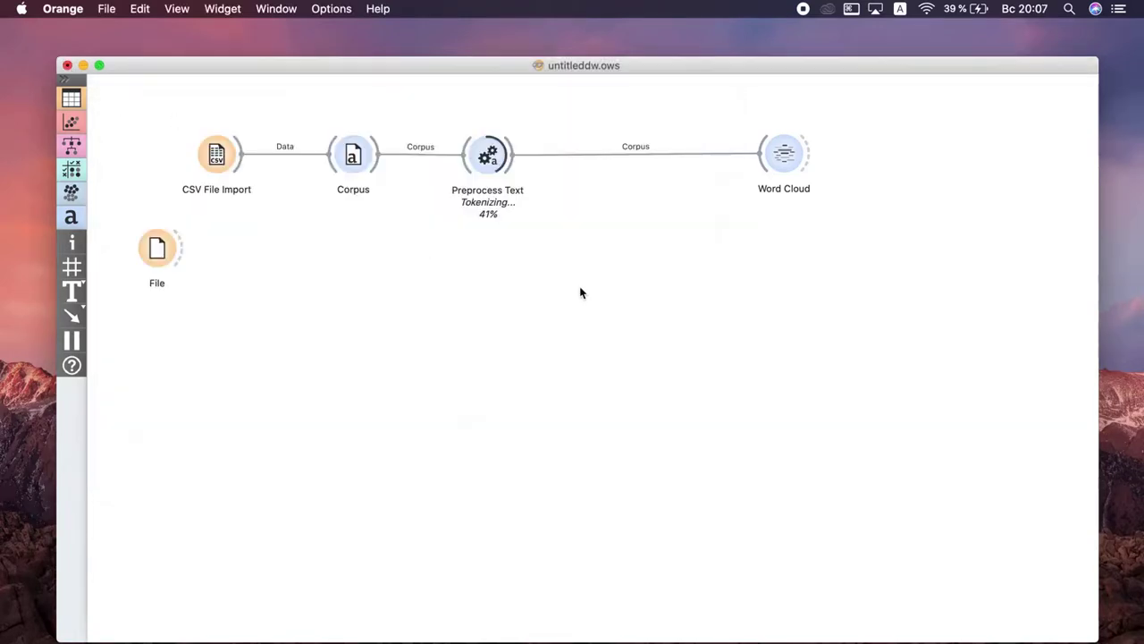
{"action": "double_click", "coordinate": [784, 153]}
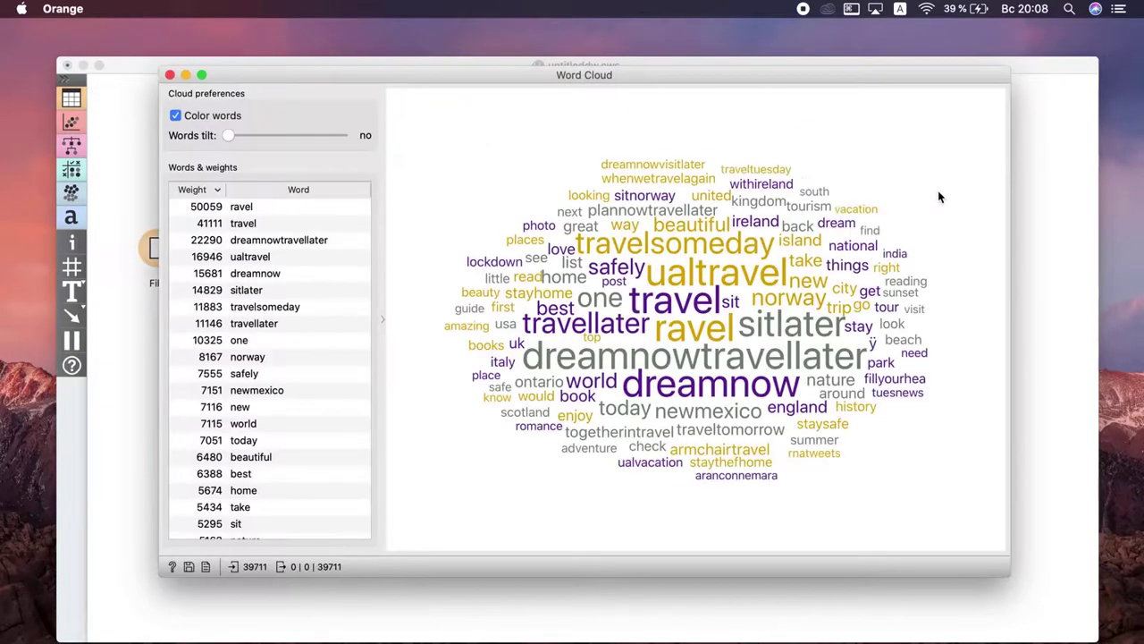
{"action": "left_click", "coordinate": [171, 75]}
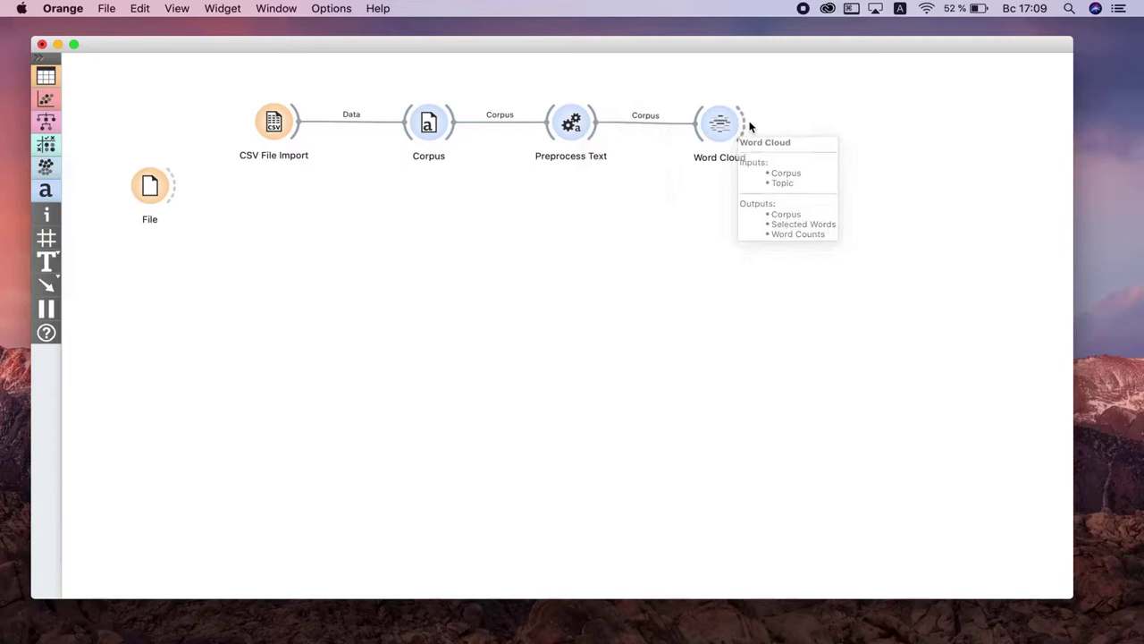
Step: Attach a Topic Modelling widget to Preprocess Text, producing ten LDA topics
{"action": "left_click_drag", "start_coordinate": [595, 123], "coordinate": [582, 263]}
{"action": "left_click", "coordinate": [613, 320]}
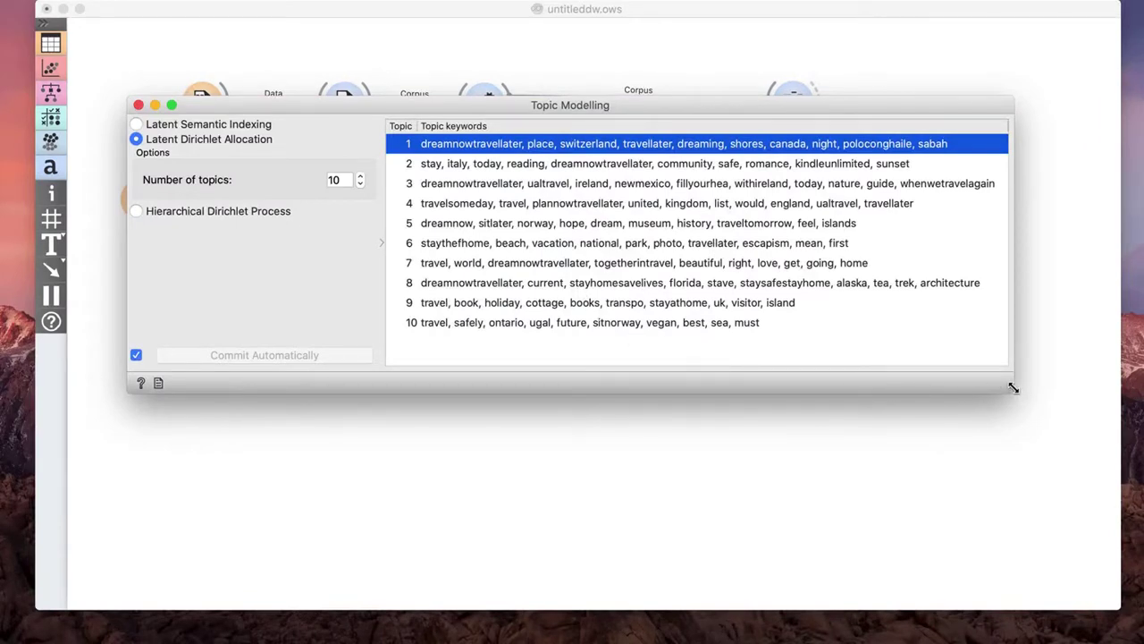
Step: Widen the Topic Modelling window so all ten topics' keywords are fully visible
{"action": "left_click_drag", "start_coordinate": [1014, 387], "coordinate": [1042, 390]}
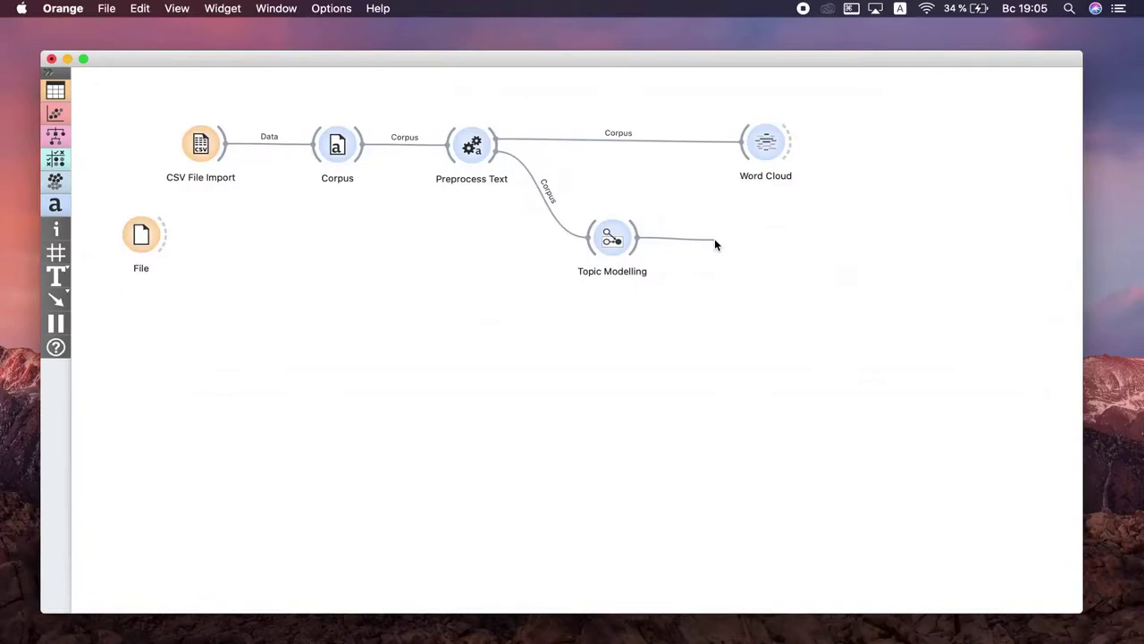
Step: Link a new MDS widget to Topic Modelling's corpus output
{"action": "left_click_drag", "start_coordinate": [710, 244], "coordinate": [716, 243]}
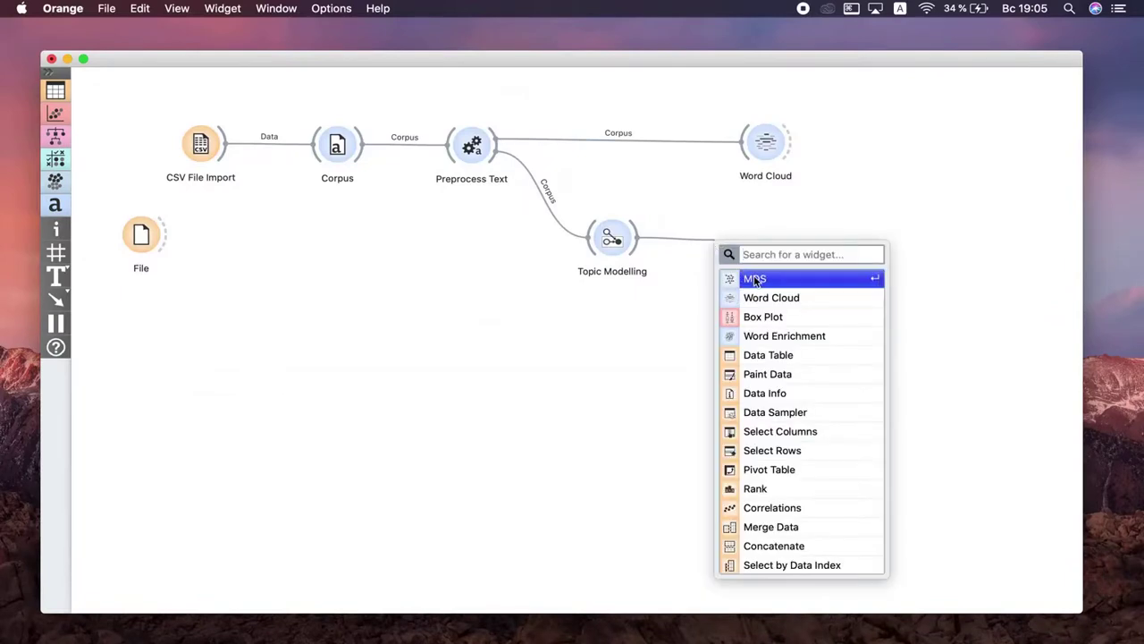
{"action": "left_click", "coordinate": [755, 279]}
{"action": "left_click", "coordinate": [738, 399]}
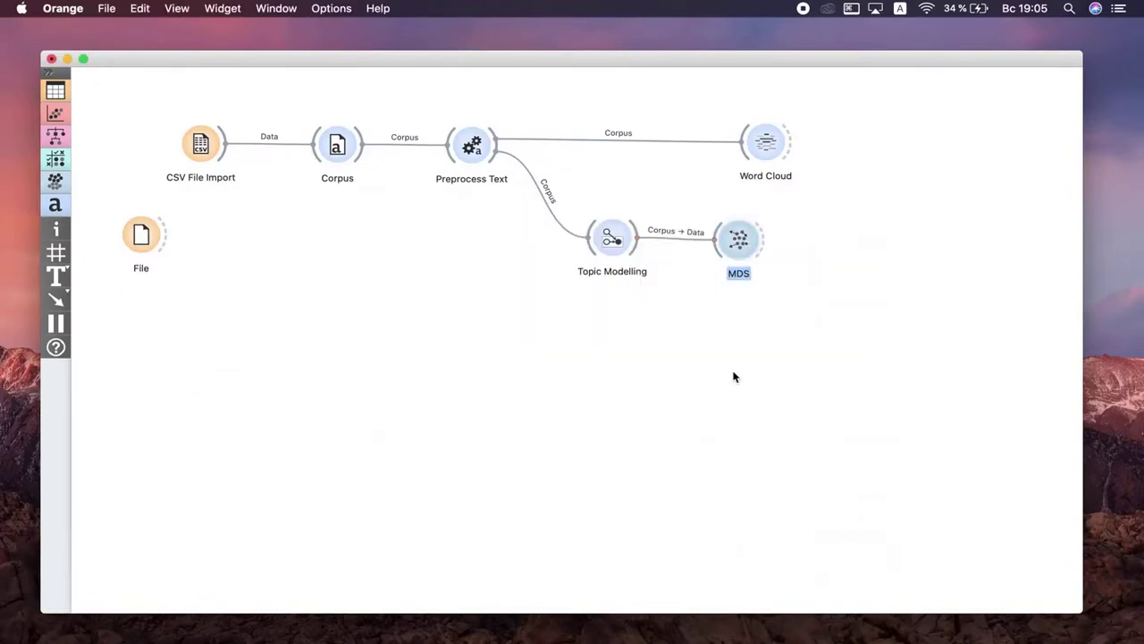
Step: Inspect the MDS projection by selecting the large point and a left-cluster point
{"action": "double_click", "coordinate": [743, 246]}
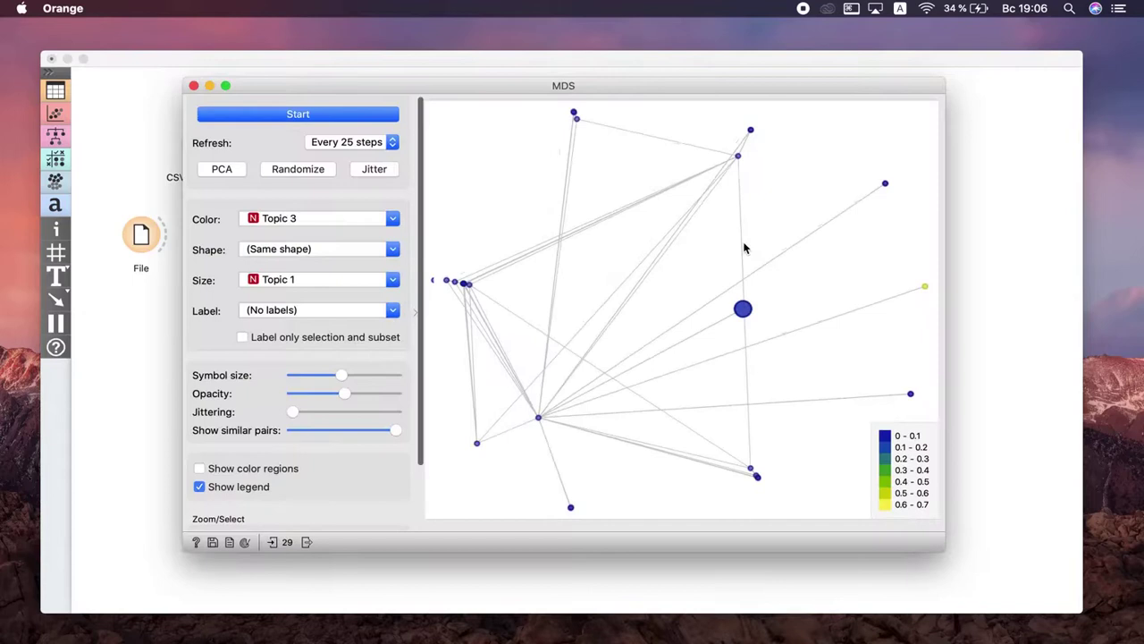
{"action": "left_click", "coordinate": [735, 311]}
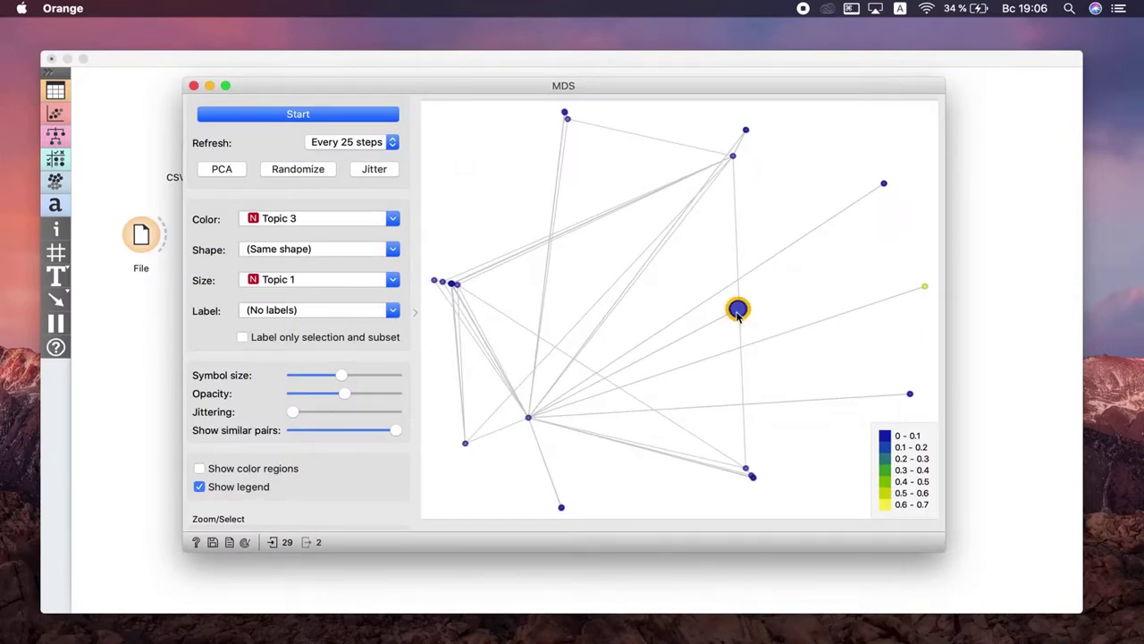
{"action": "left_click", "coordinate": [438, 280]}
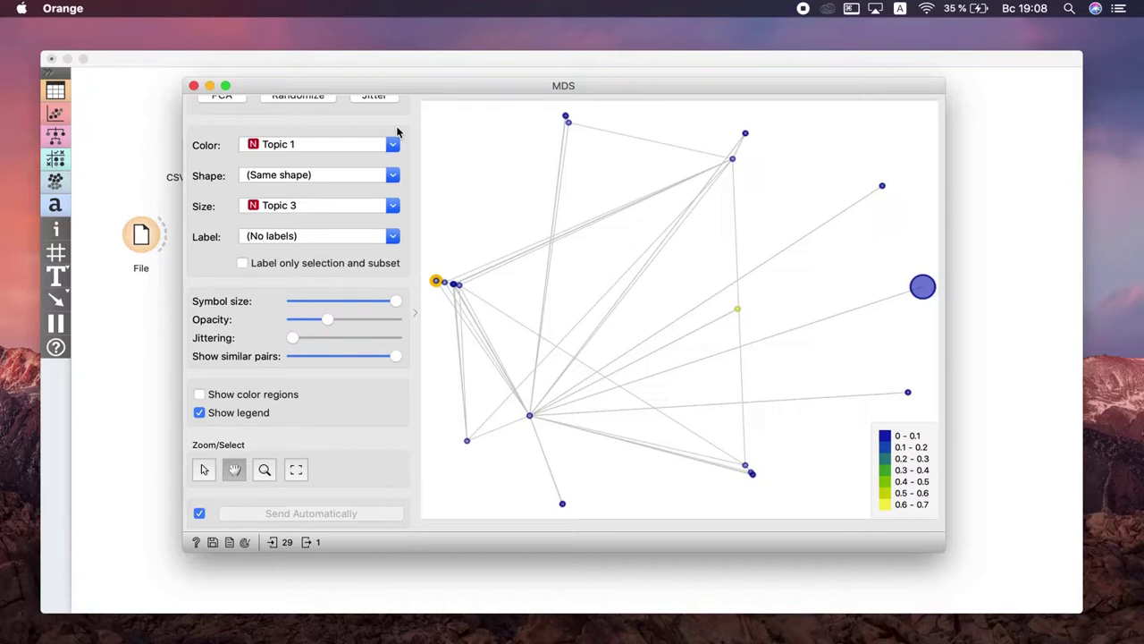
{"action": "left_click", "coordinate": [193, 86]}
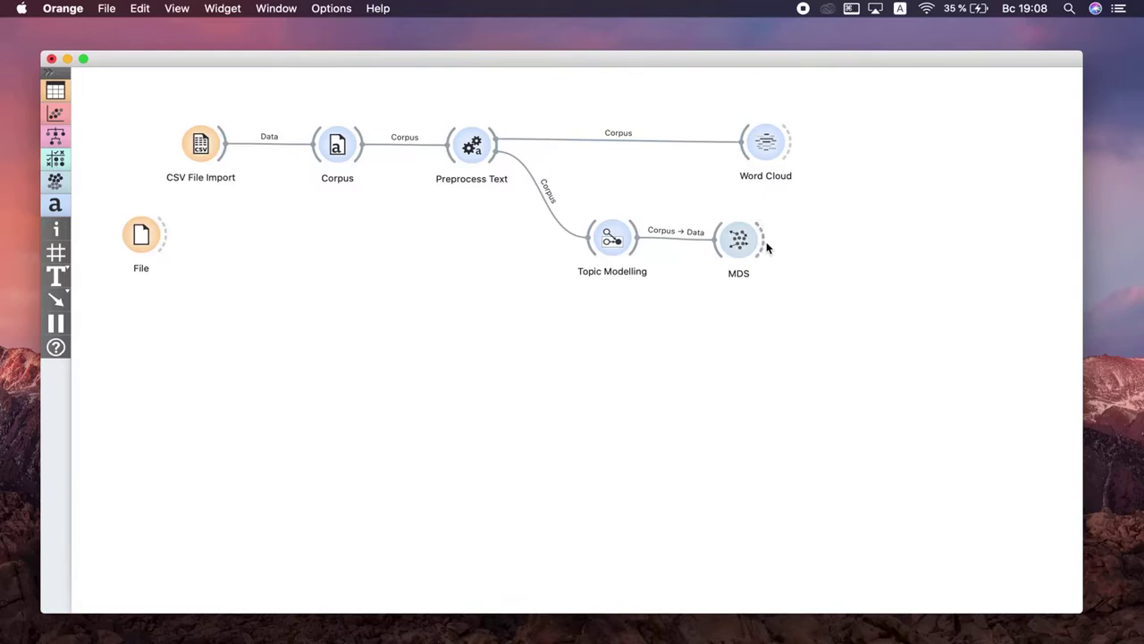
Step: Connect a new Box Plot widget to the MDS output and open it
{"action": "left_click_drag", "start_coordinate": [766, 240], "coordinate": [832, 241]}
{"action": "left_click", "coordinate": [860, 281]}
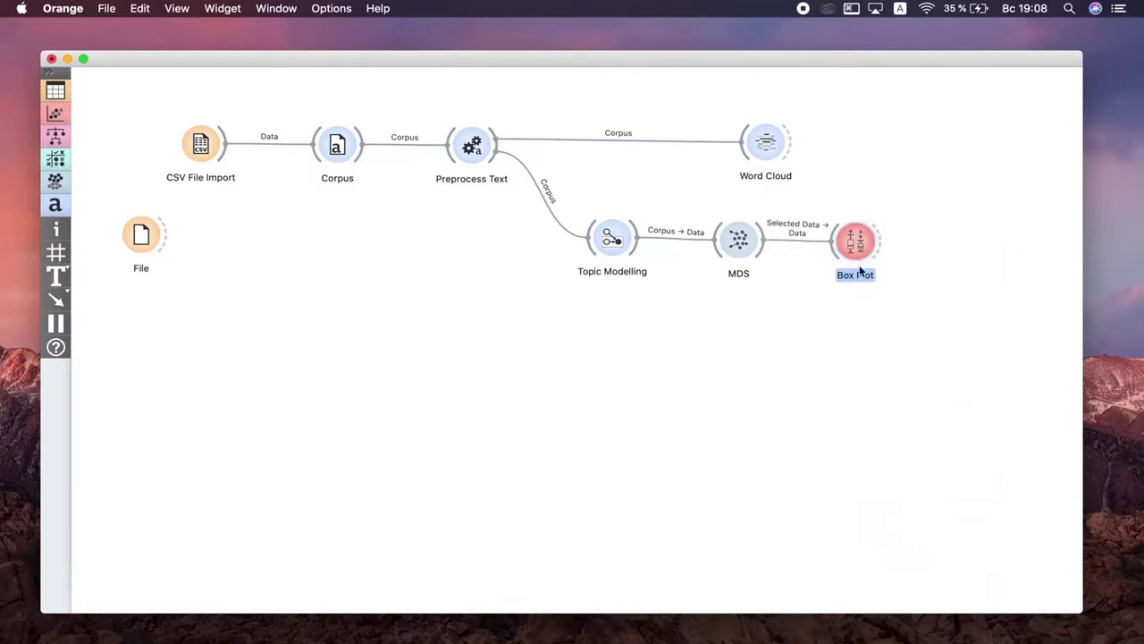
{"action": "double_click", "coordinate": [858, 239]}
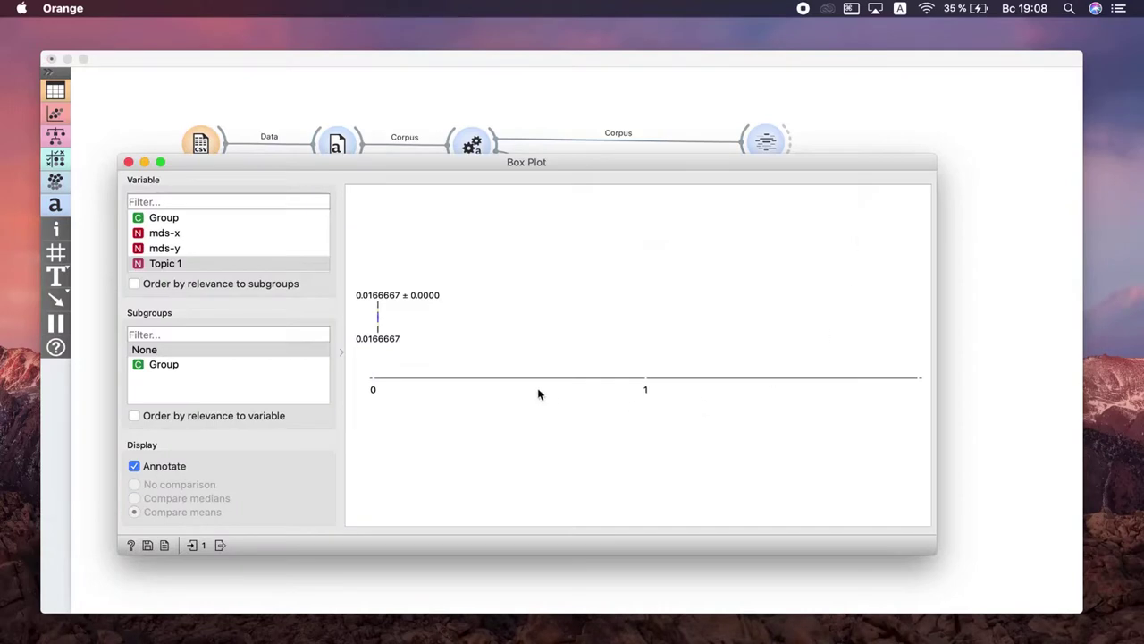
Step: Plot Topic 8, Topic 2 and Topic 3 in the Box Plot
{"action": "scroll", "coordinate": [296, 233], "scroll_direction": "down", "scroll_amount": 3}
{"action": "scroll", "coordinate": [296, 232], "scroll_direction": "down", "scroll_amount": 3}
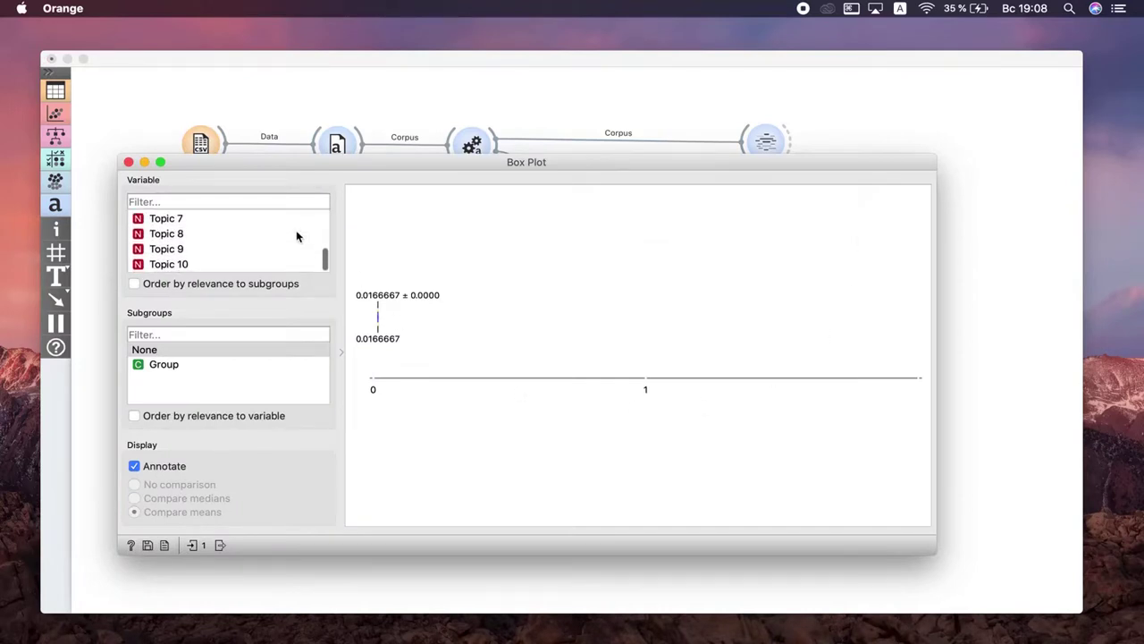
{"action": "left_click", "coordinate": [201, 230]}
{"action": "scroll", "coordinate": [201, 234], "scroll_direction": "up", "scroll_amount": 5}
{"action": "left_click", "coordinate": [200, 240]}
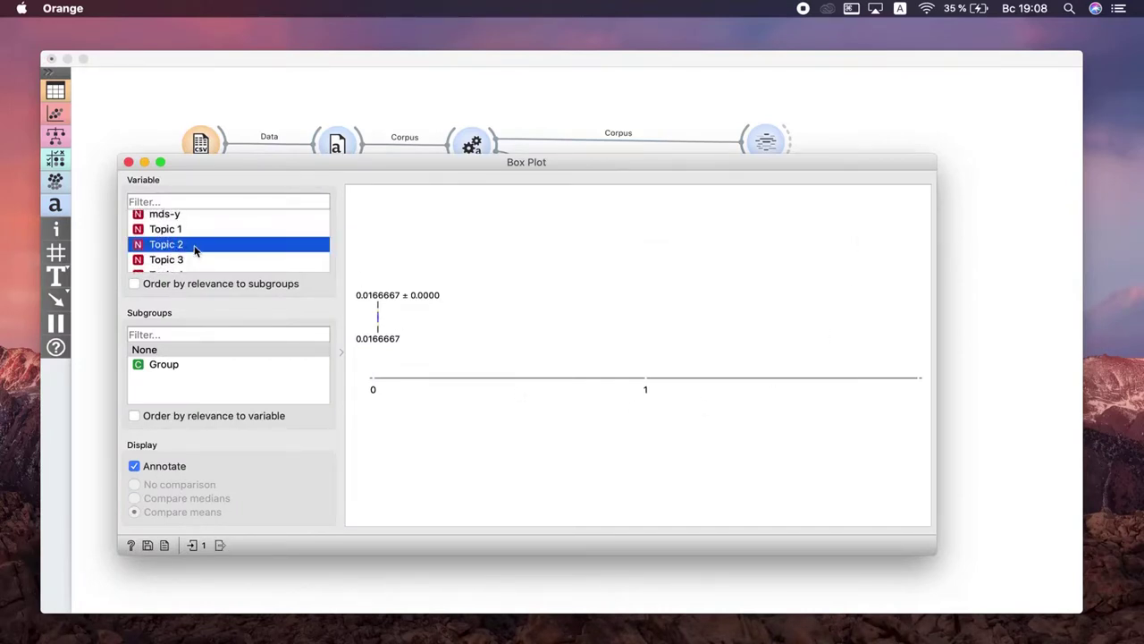
{"action": "left_click", "coordinate": [188, 258]}
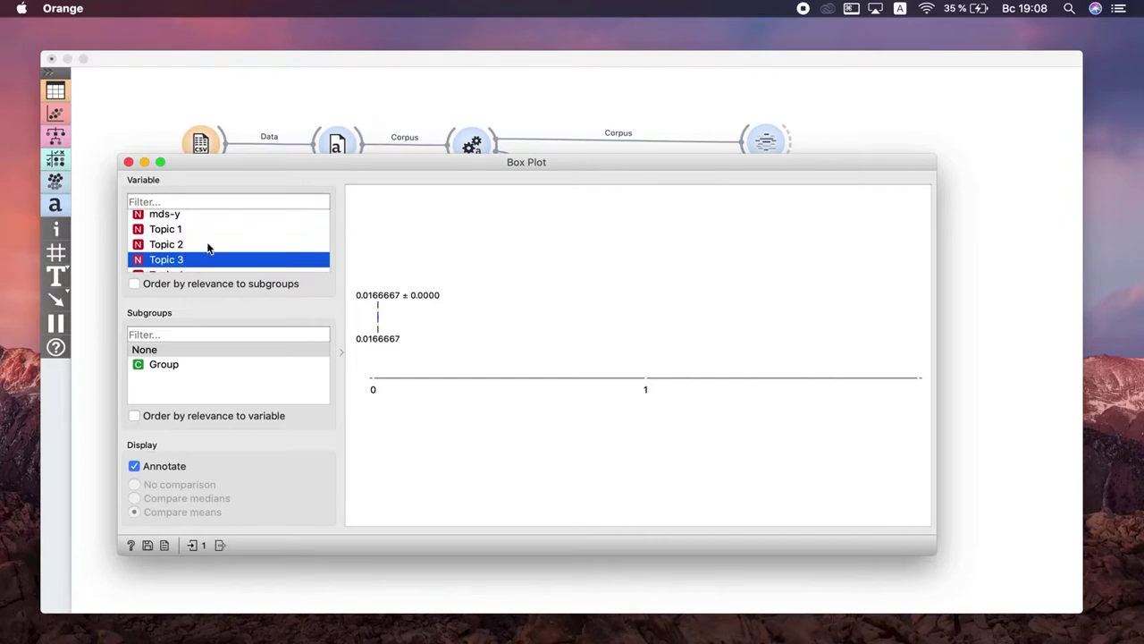
Step: Split the plot into Group subgroups, then view mds-x and Topic 4
{"action": "scroll", "coordinate": [174, 247], "scroll_direction": "down", "scroll_amount": 2}
{"action": "left_click", "coordinate": [178, 367]}
{"action": "scroll", "coordinate": [217, 245], "scroll_direction": "up", "scroll_amount": 3}
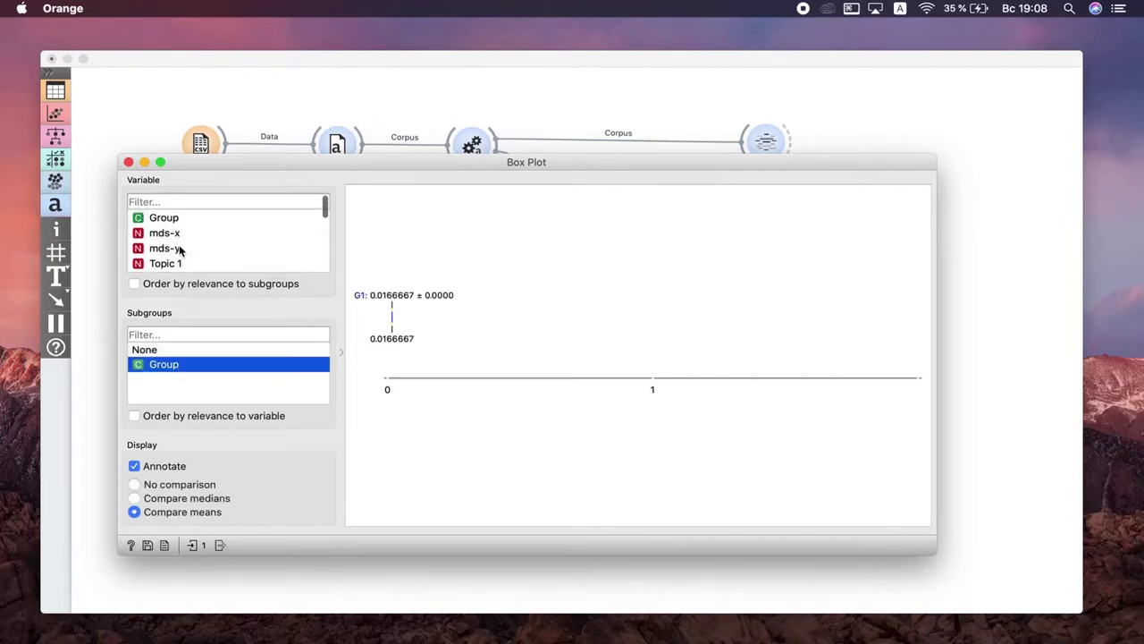
{"action": "left_click", "coordinate": [182, 247]}
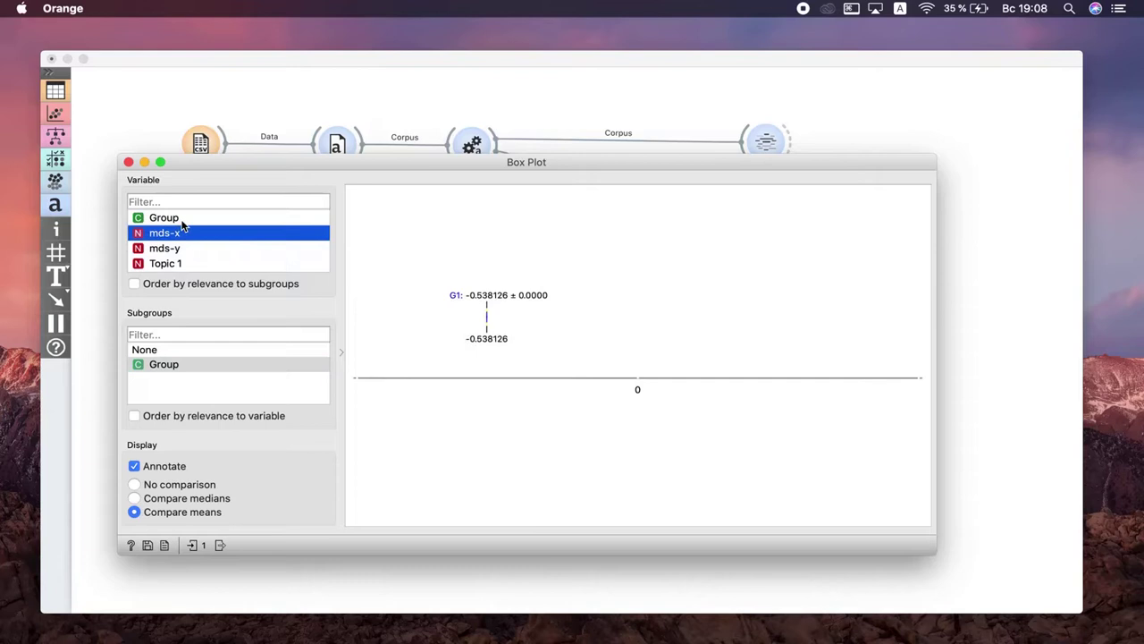
{"action": "scroll", "coordinate": [192, 222], "scroll_direction": "down", "scroll_amount": 3}
{"action": "left_click", "coordinate": [185, 240]}
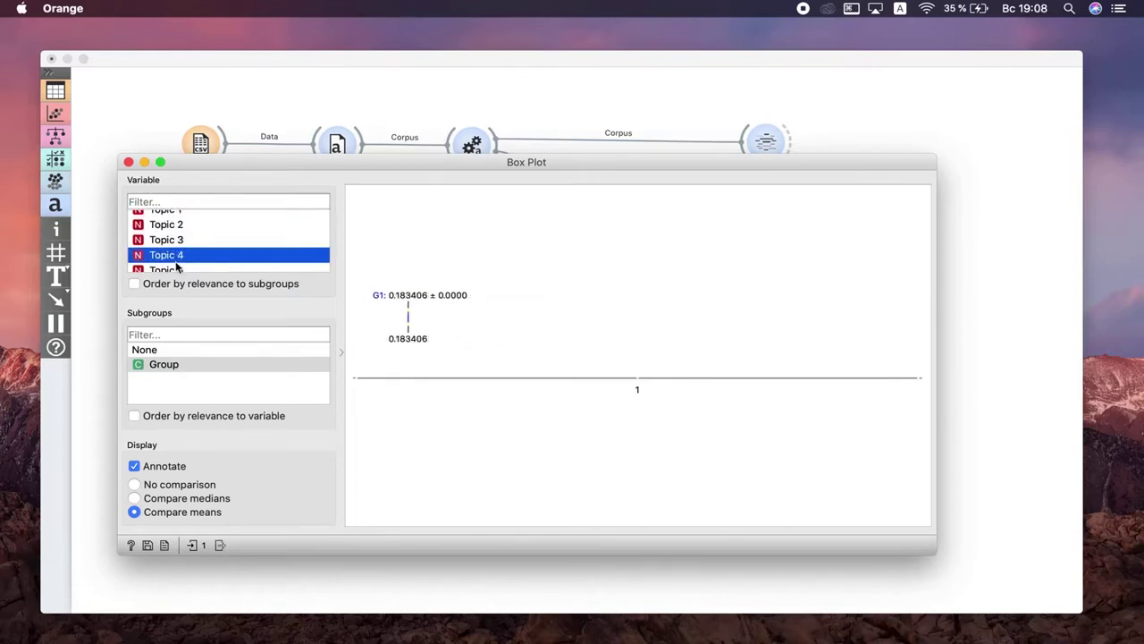